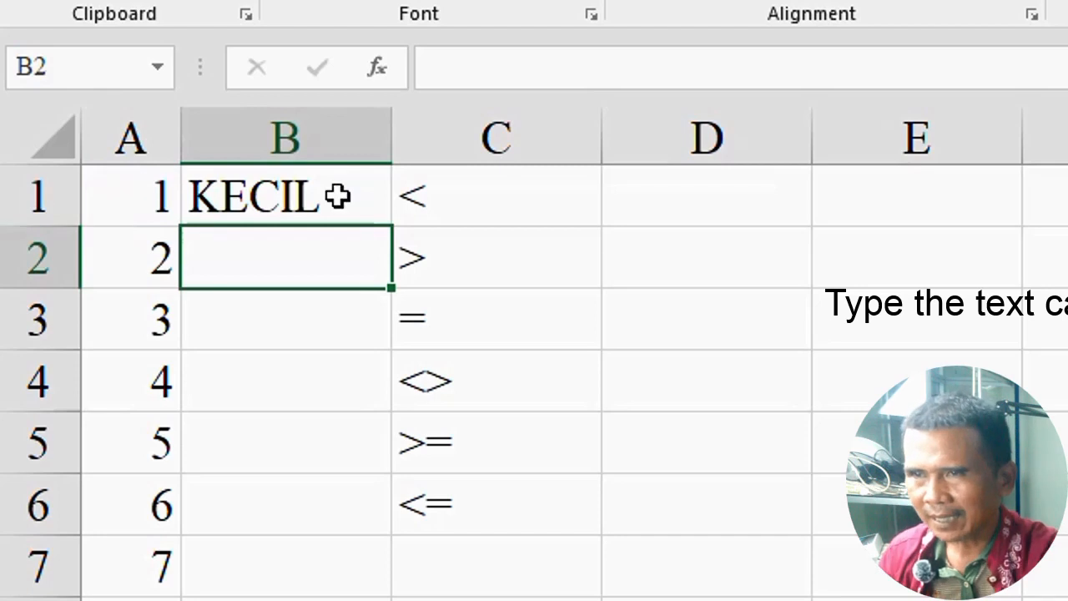
# Step: Fill B1's IF formula down column B and change the logical test in B5 to A5<=5
pyautogui.click(340, 197)
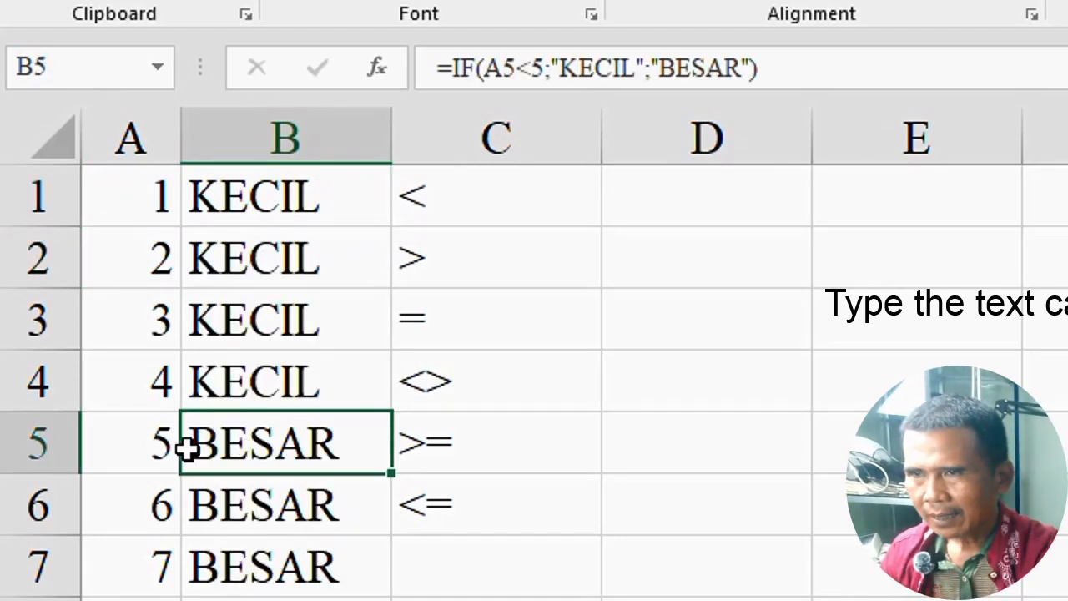
pyautogui.doubleClick(251, 442)
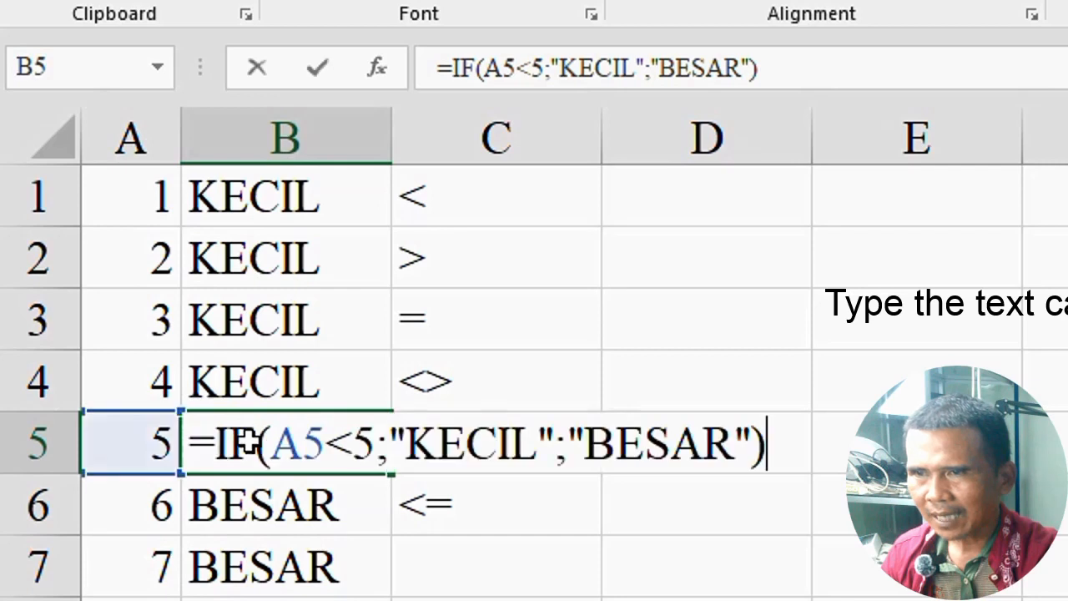
pyautogui.click(354, 438)
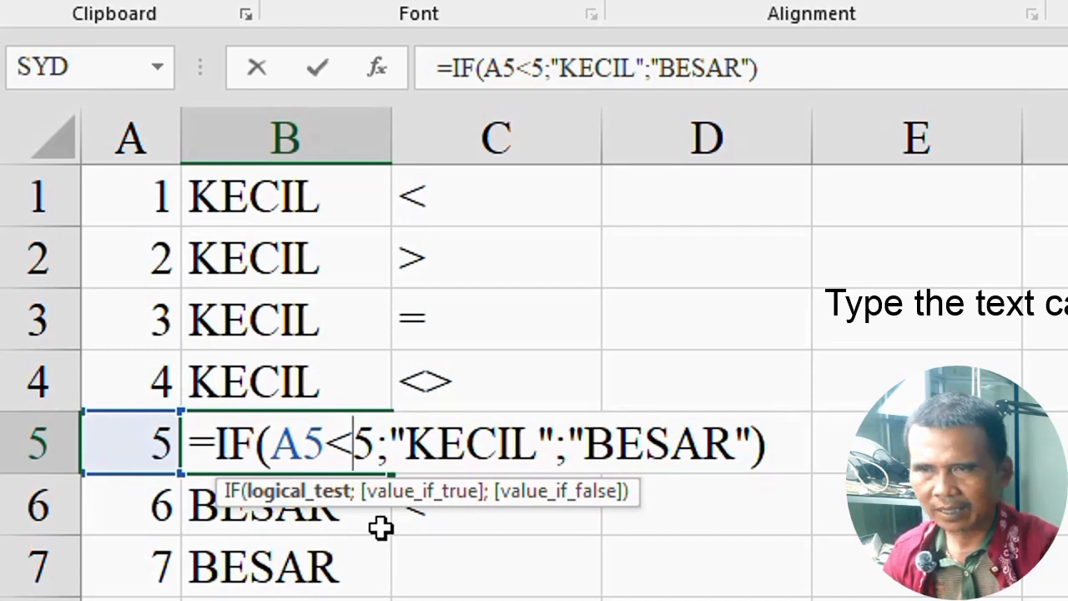
pyautogui.write('=')
pyautogui.press('Return')
pyautogui.press('Up')
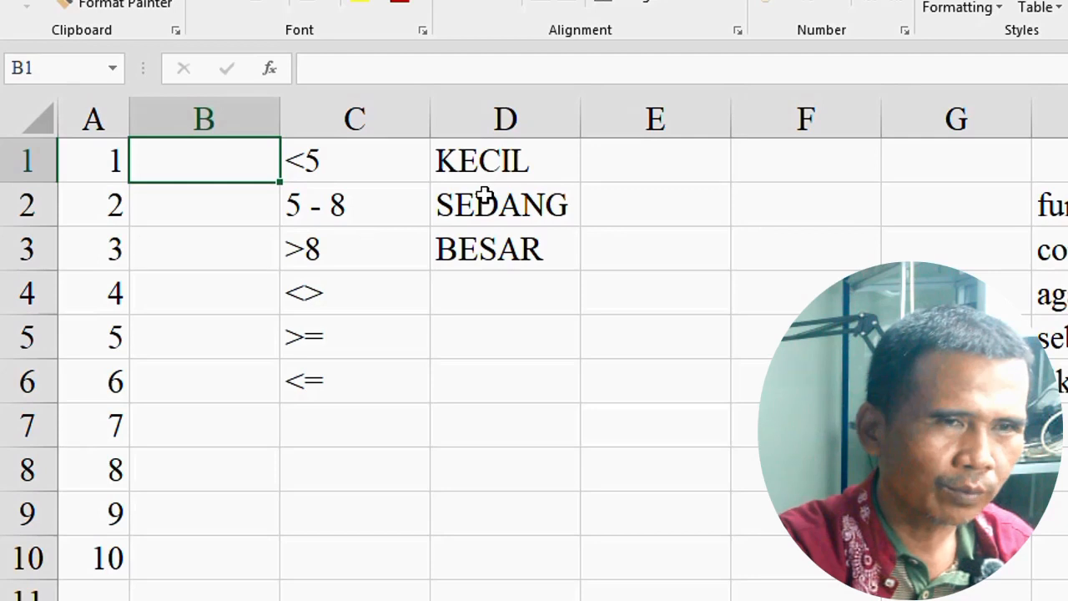
pyautogui.click(350, 220)
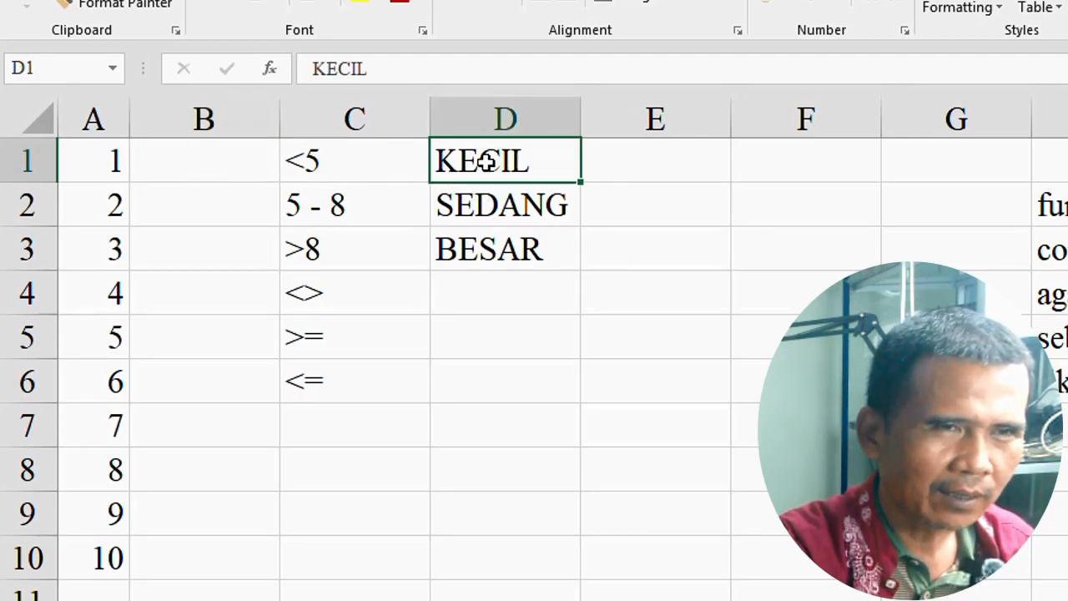
pyautogui.click(492, 214)
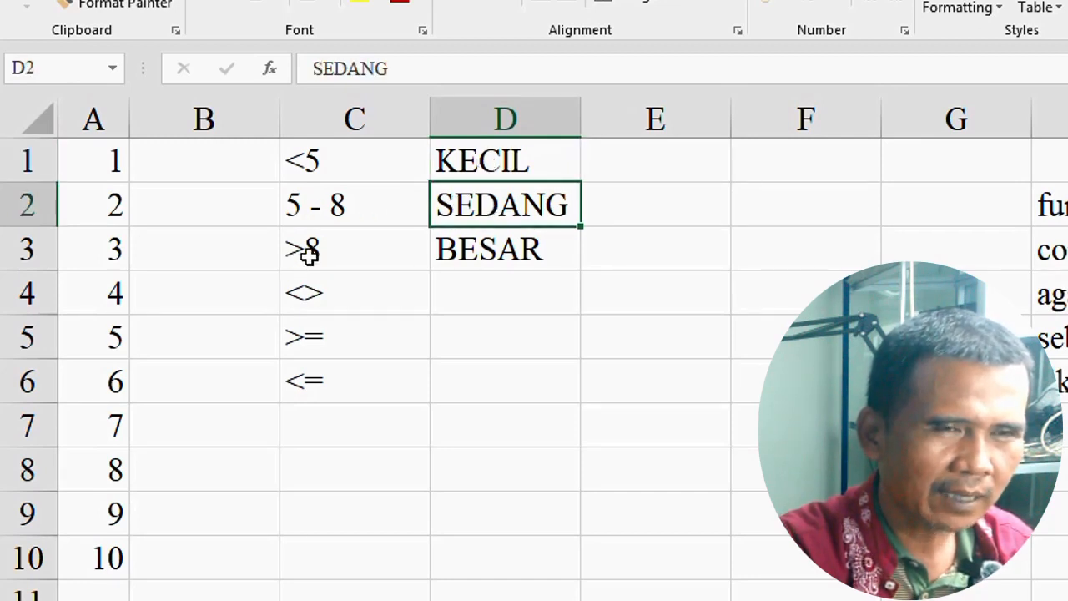
pyautogui.click(487, 260)
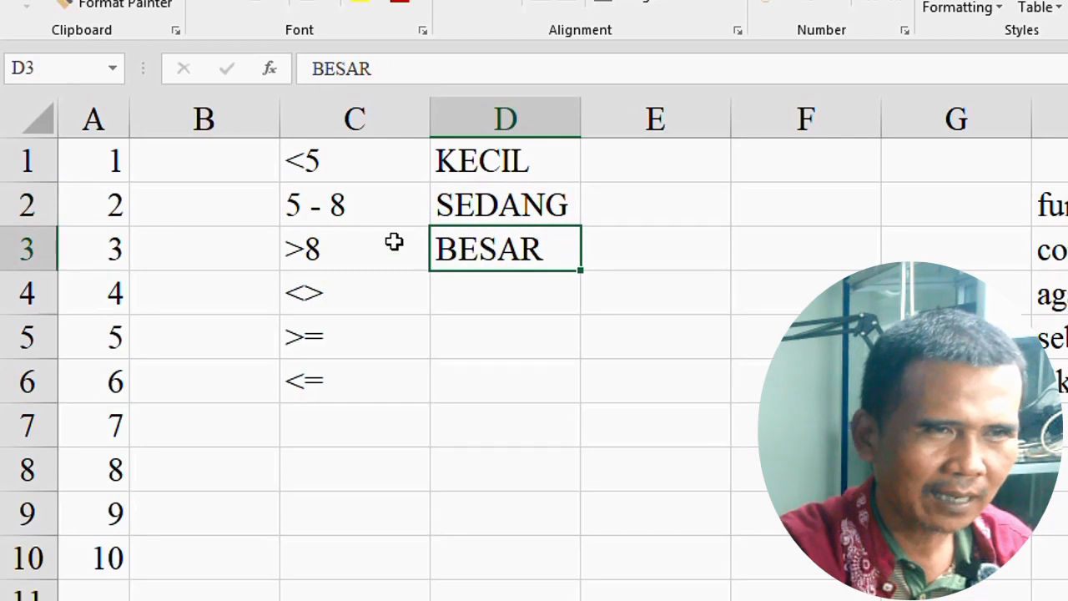
# Step: Start an IF formula in B1 that tests A1<5 and returns "KECIL" when true
pyautogui.click(211, 173)
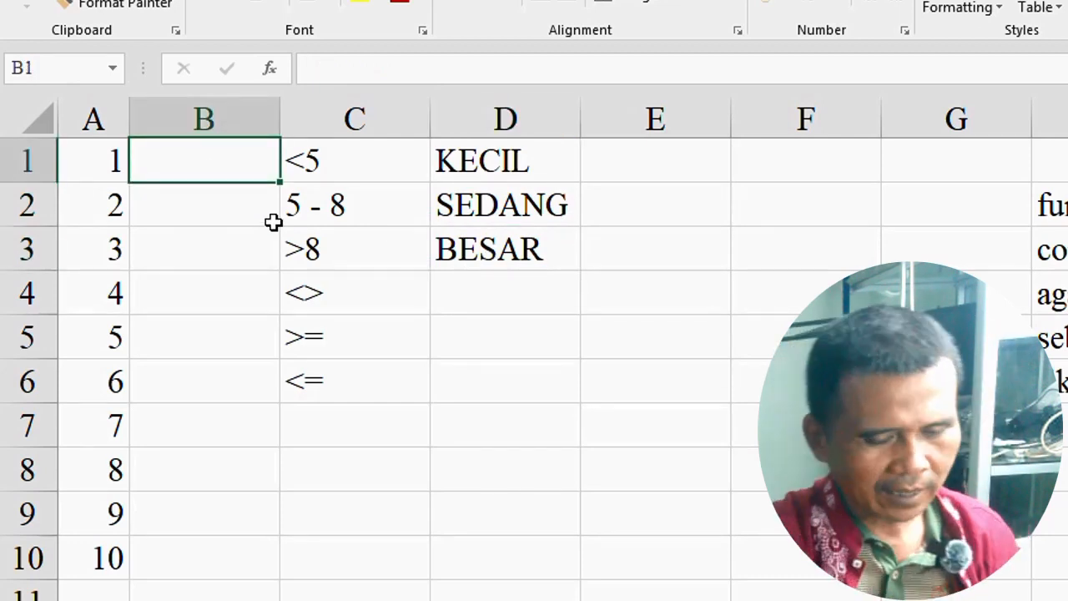
pyautogui.write('=IF')
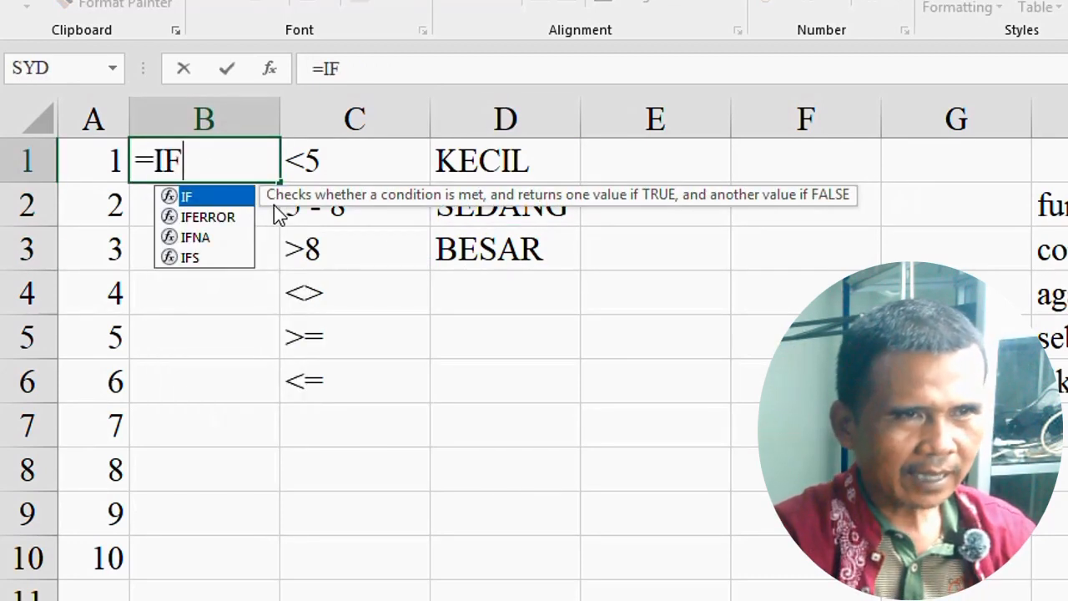
pyautogui.write('(')
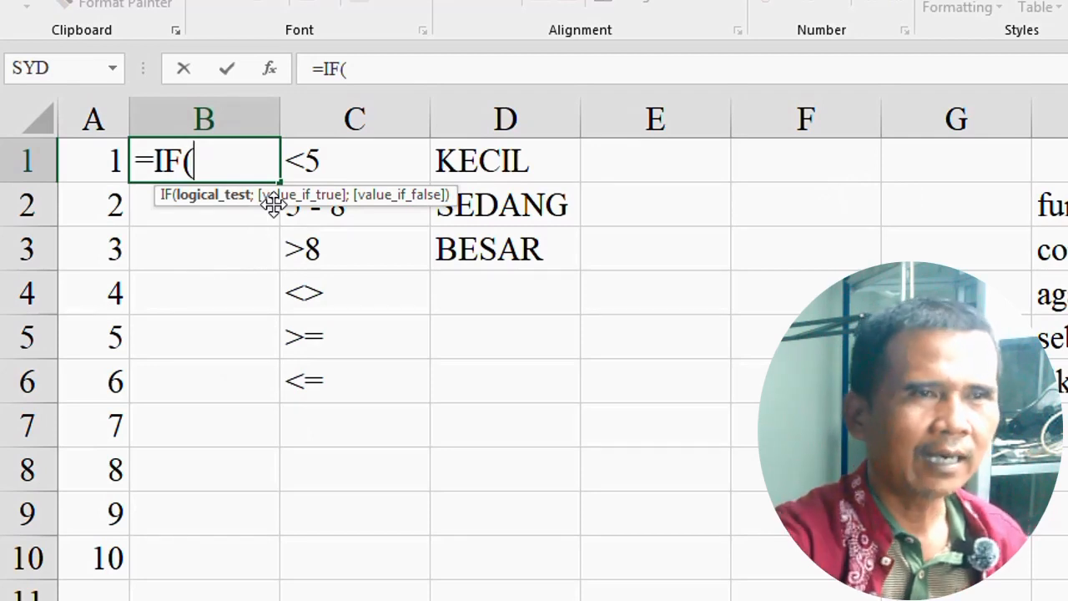
pyautogui.click(105, 155)
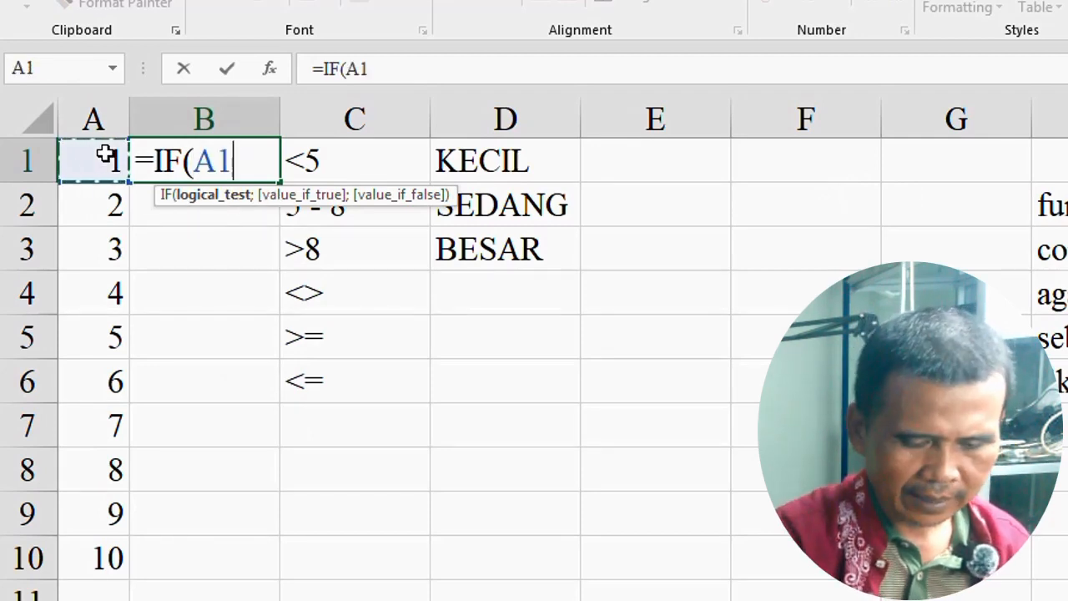
pyautogui.write('<')
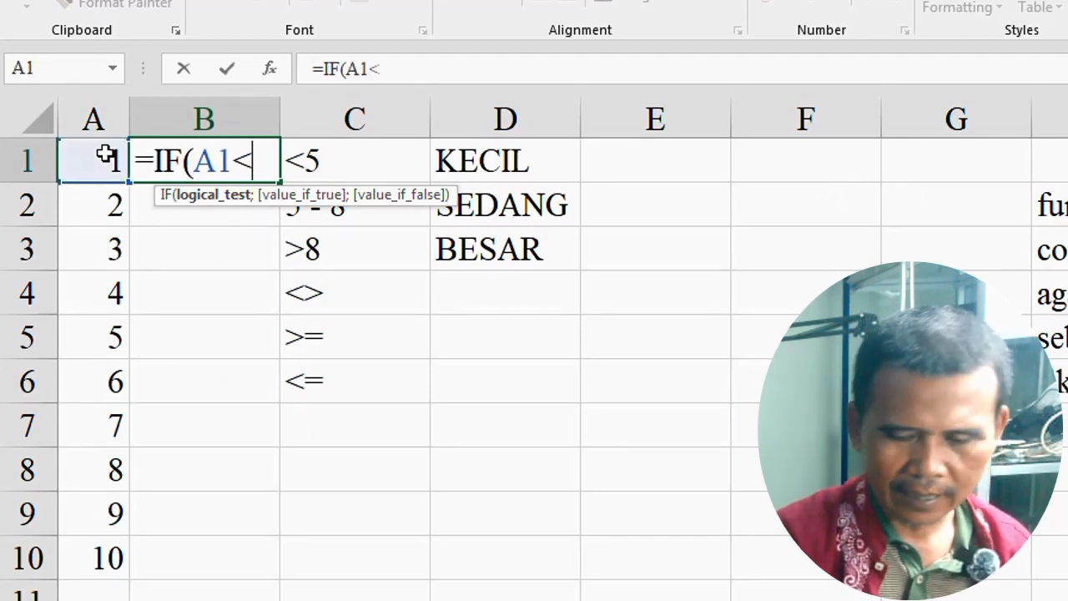
pyautogui.write('5;')
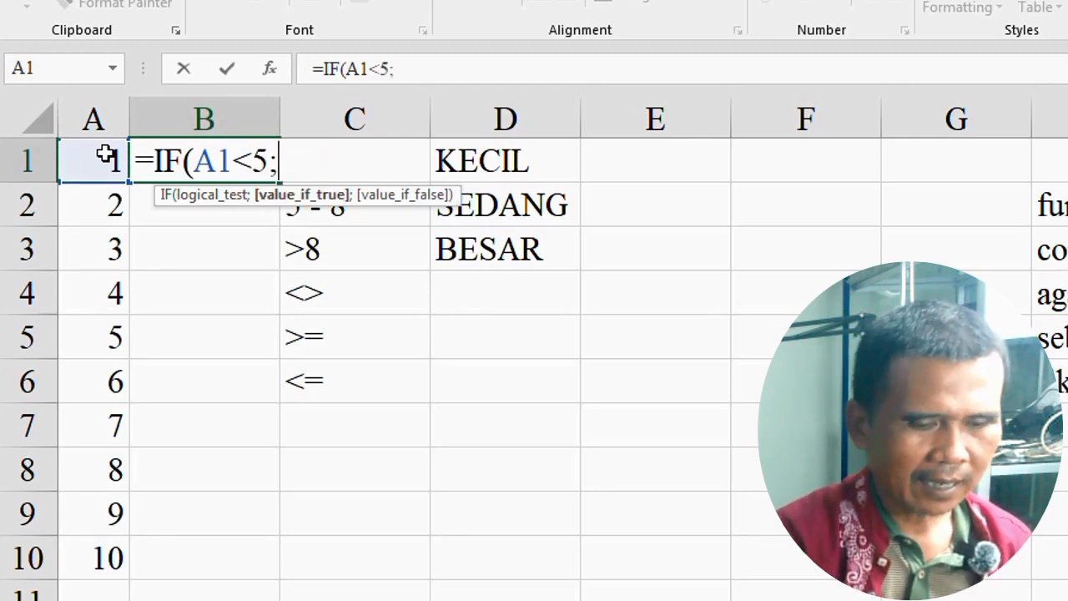
pyautogui.write('"K')
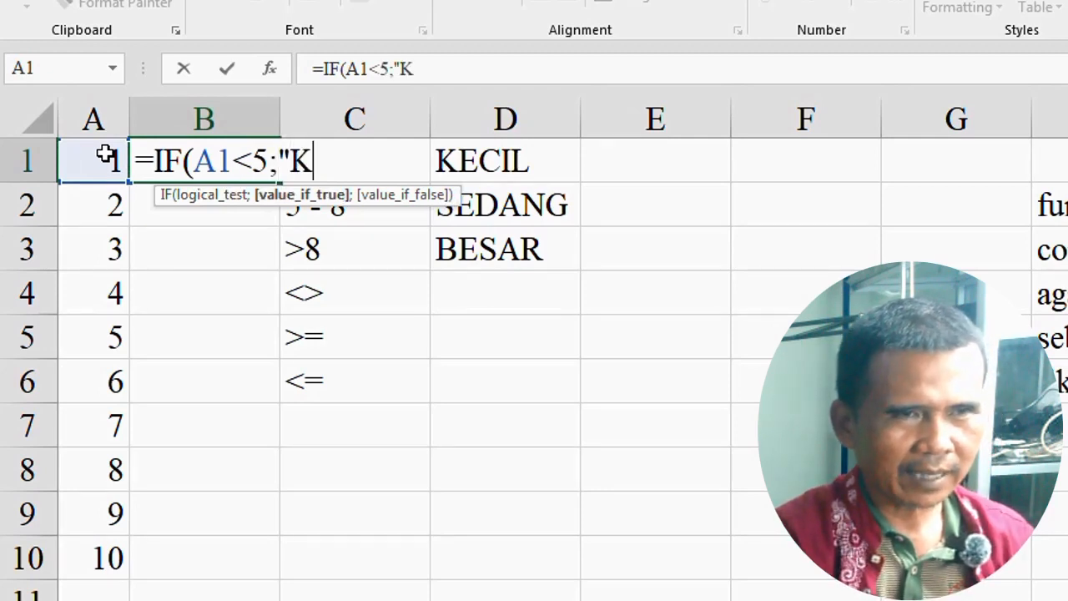
pyautogui.write('ECIL";')
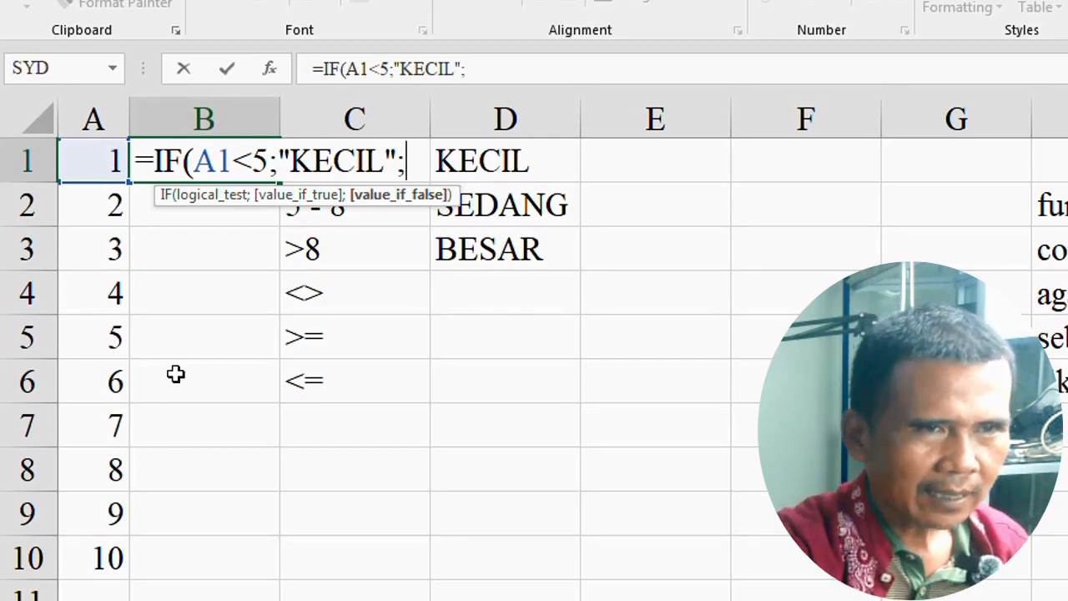
pyautogui.write('IF')
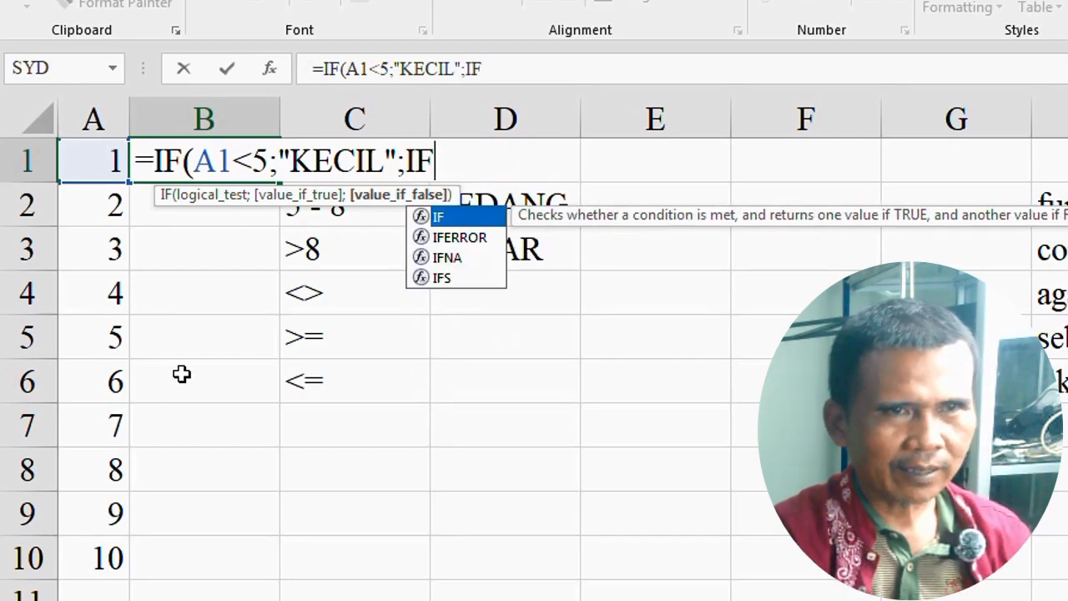
pyautogui.write('(')
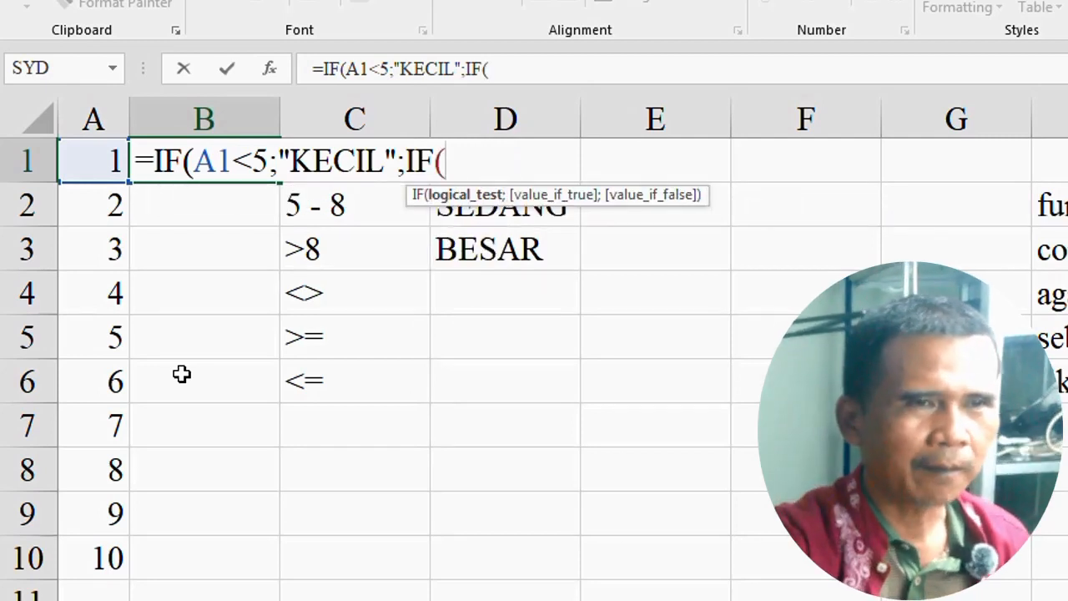
# Step: Complete B1's formula with a nested IF(A1<=8;"SEDANG";"BESAR") as the value if false
pyautogui.click(95, 159)
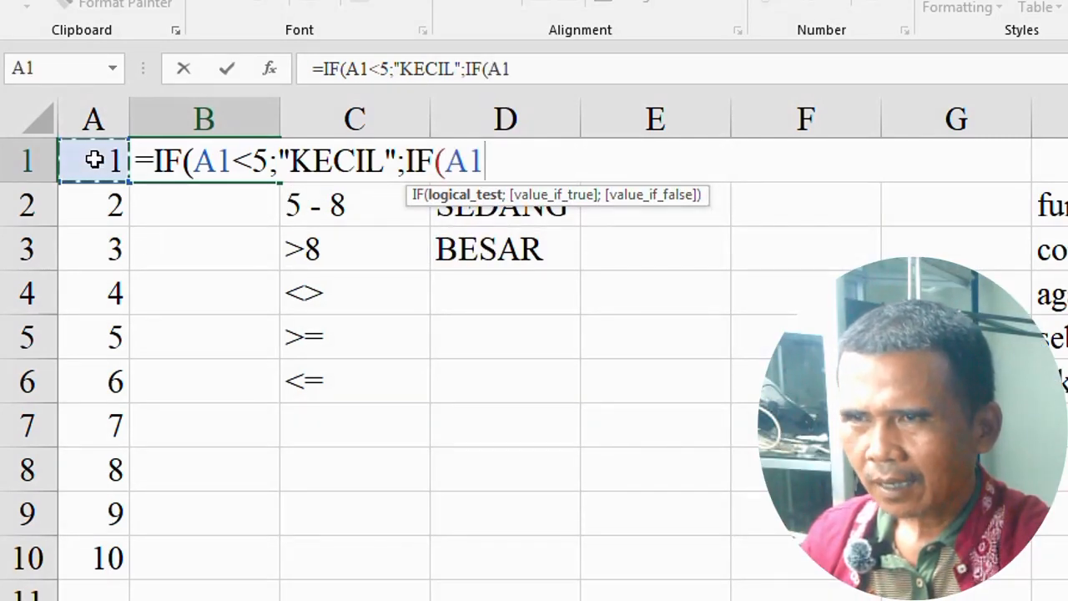
pyautogui.write('<')
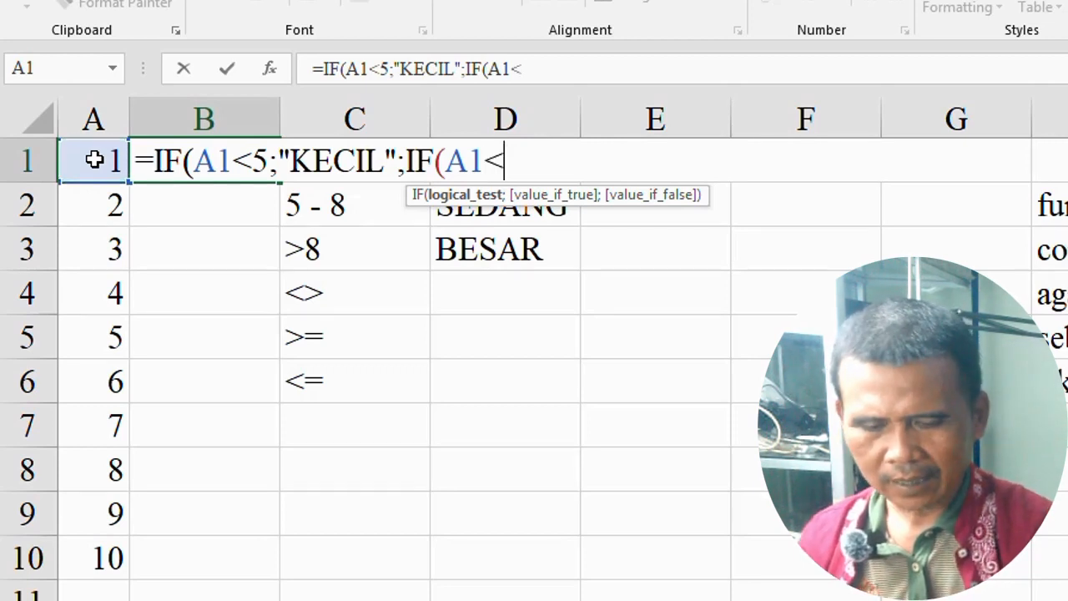
pyautogui.write('=8')
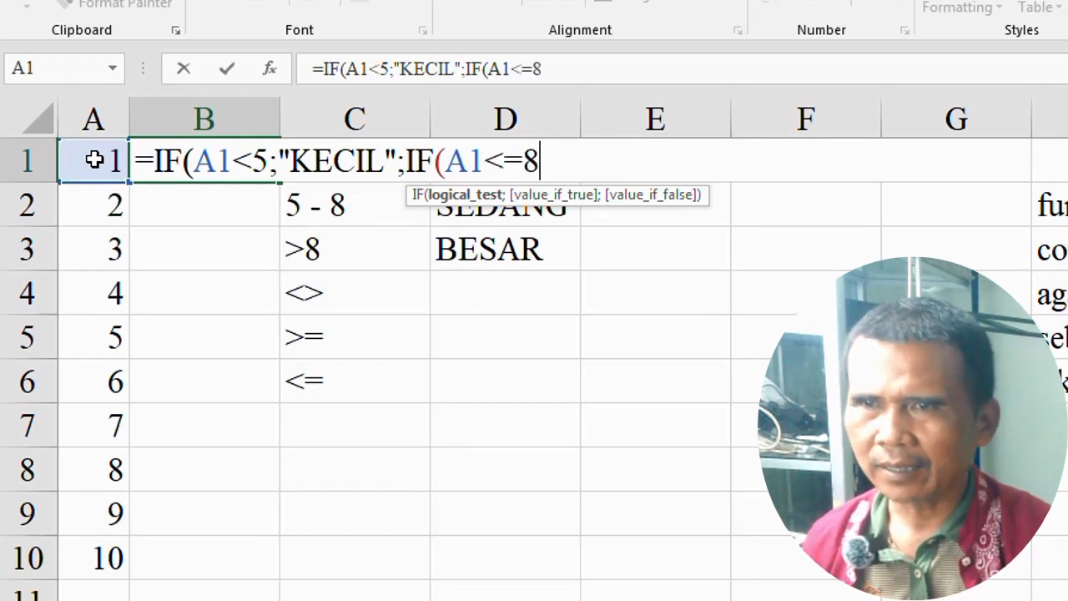
pyautogui.write(';')
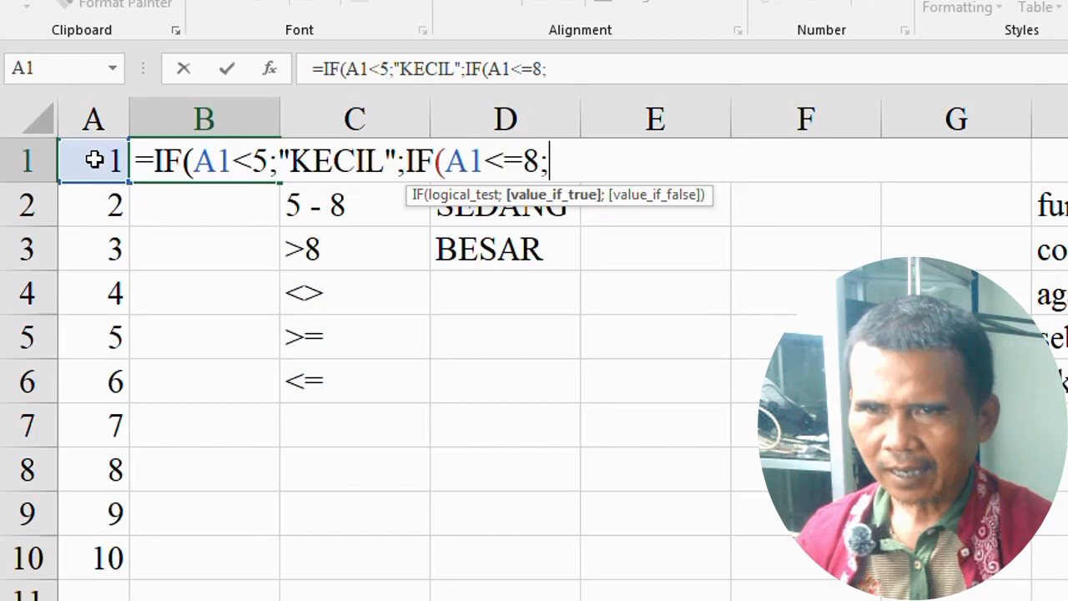
pyautogui.write('"')
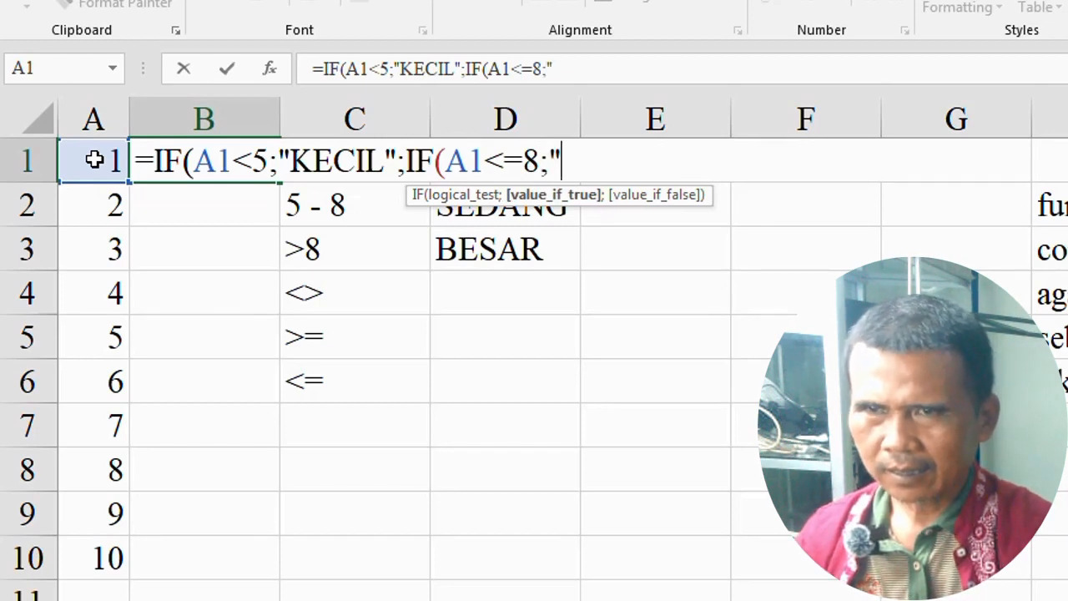
pyautogui.write('SEDANG"')
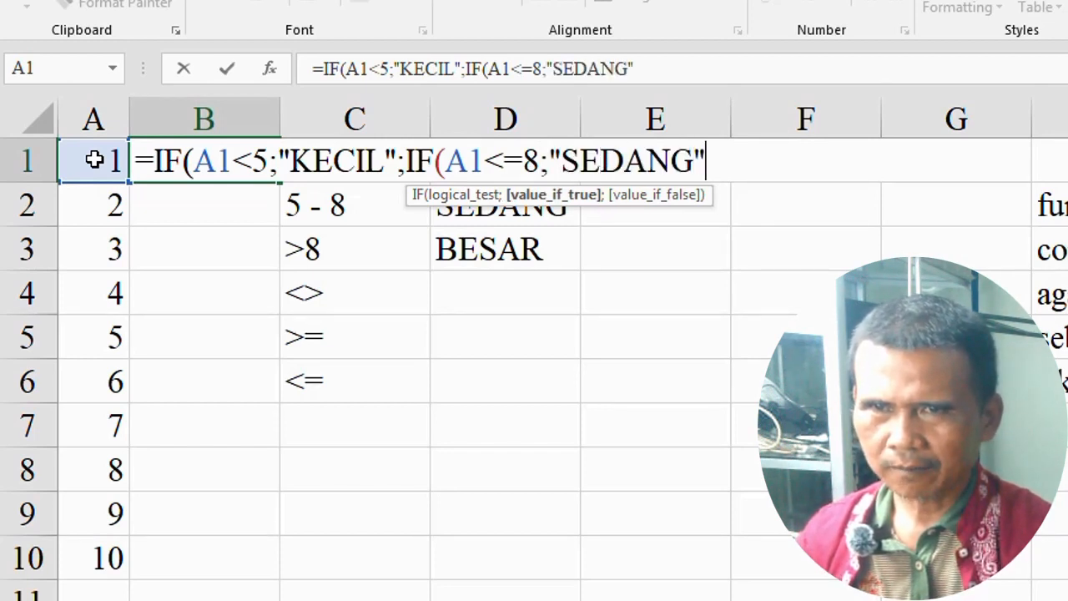
pyautogui.write(';')
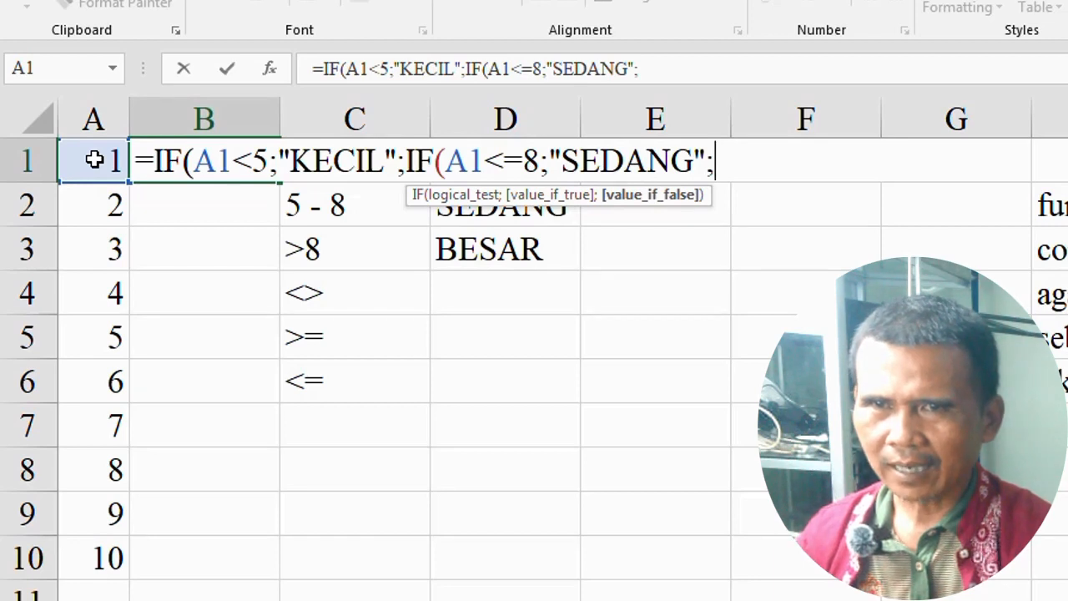
pyautogui.write('"BESAR"')
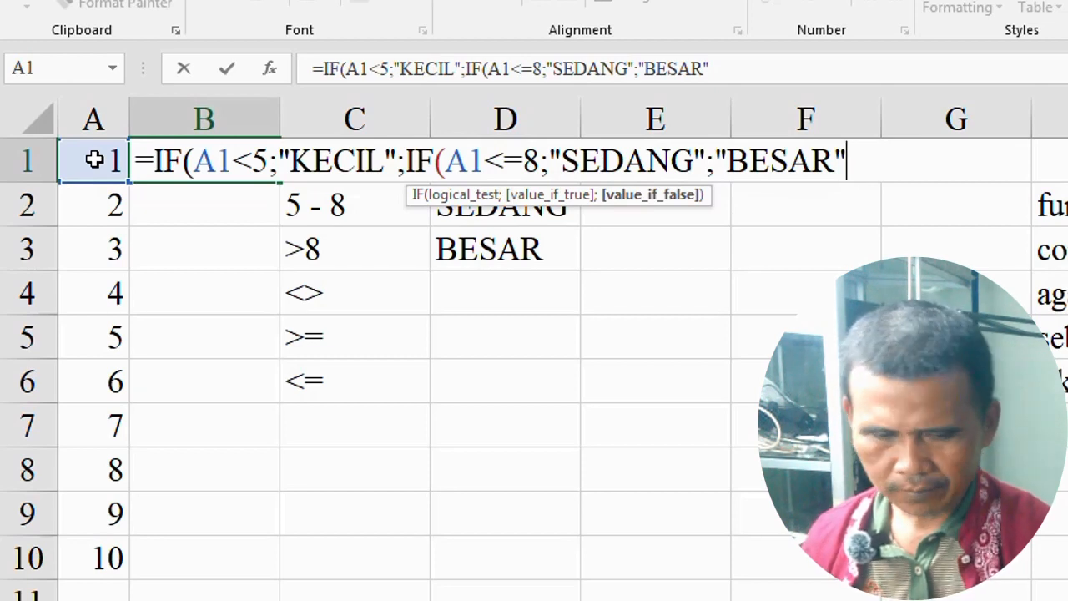
pyautogui.write('))')
pyautogui.press('Return')
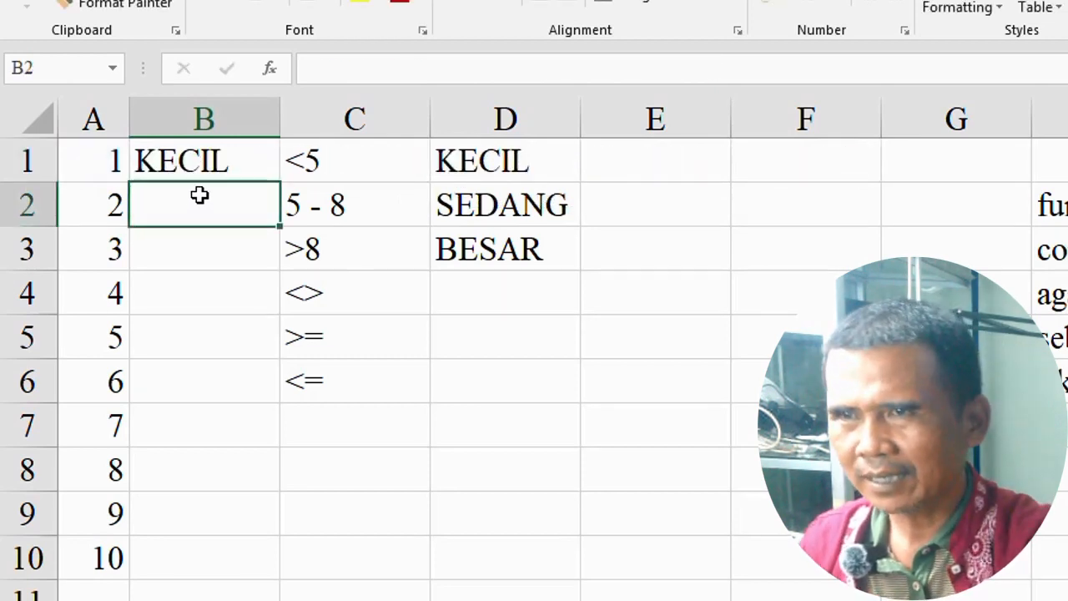
# Step: Fill the nested IF formula from B1 down to B10 and check the categories at the 5, 8, 9 and 10 rows
pyautogui.click(204, 167)
pyautogui.moveTo(280, 181); pyautogui.dragTo(256, 529)
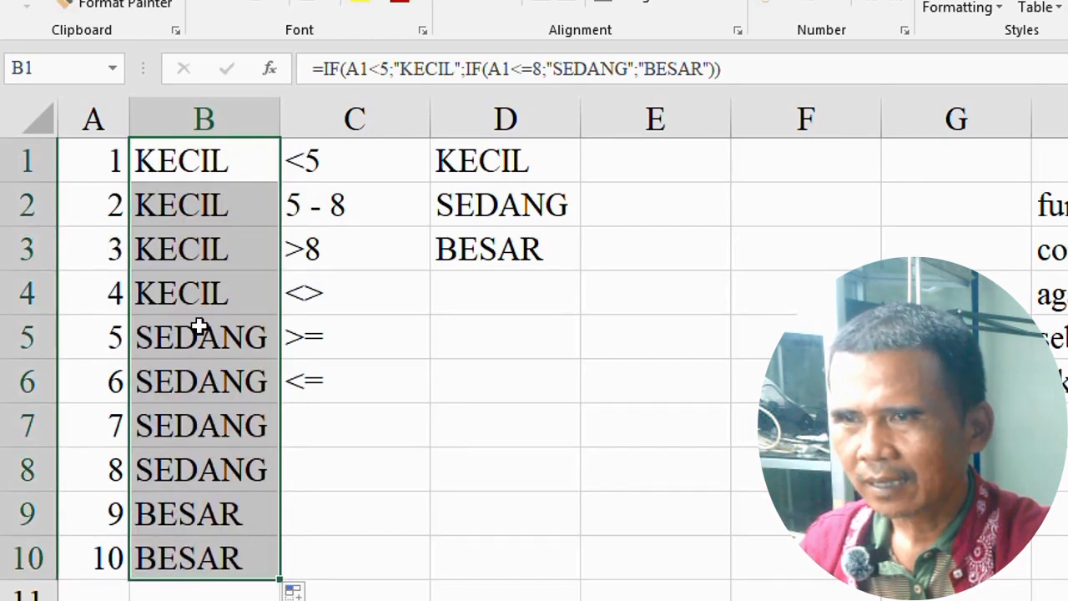
pyautogui.click(155, 336)
pyautogui.click(169, 471)
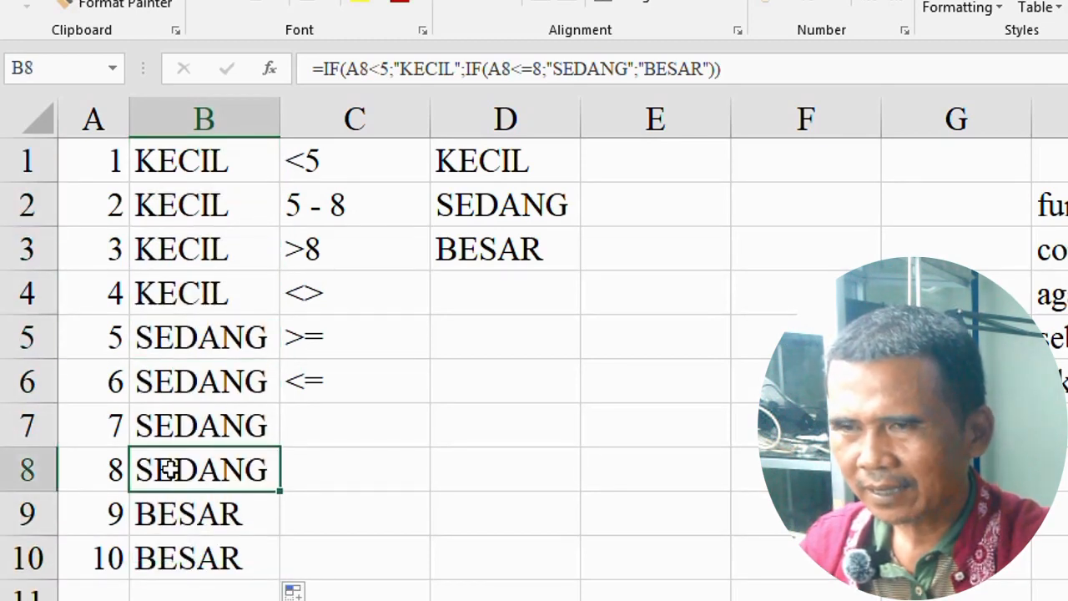
pyautogui.click(149, 515)
pyautogui.click(165, 552)
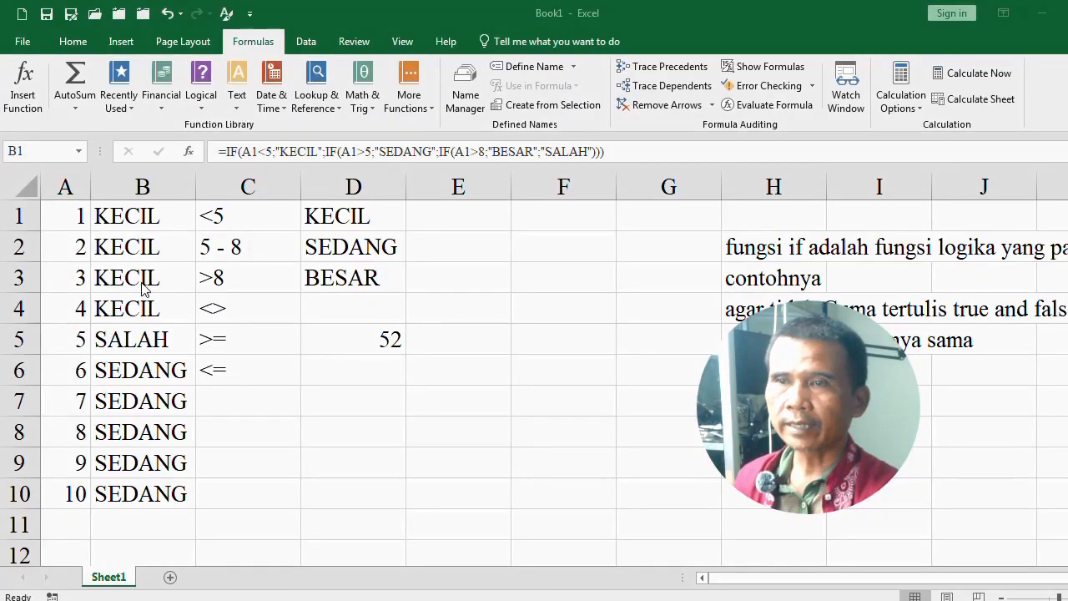
# Step: Examine the three-level nested IF formulas with the SALAH fallback in B1 and B6, keeping them as they are
pyautogui.click(132, 223)
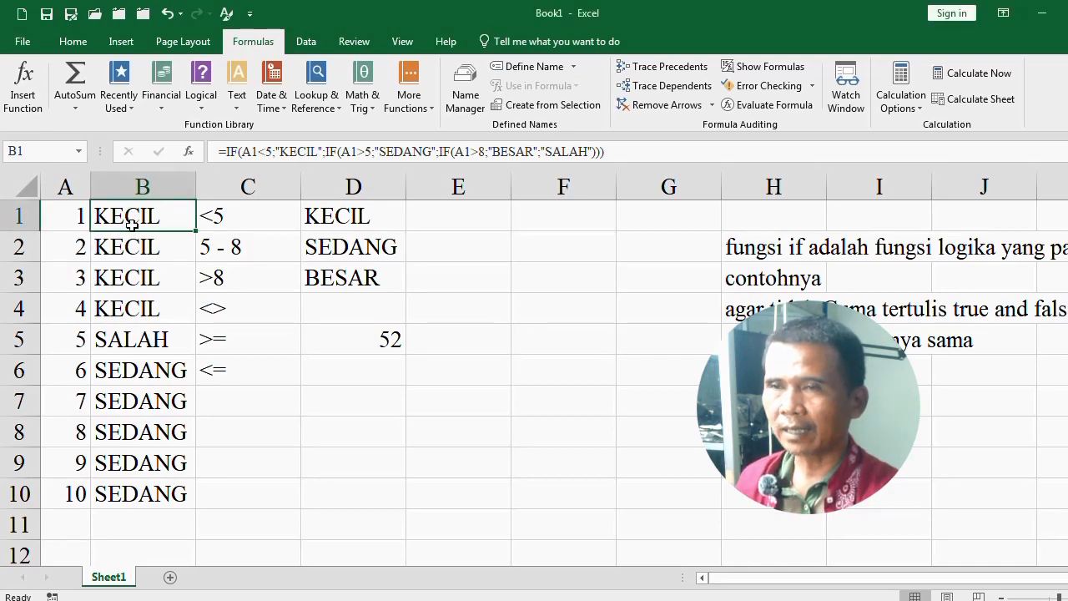
pyautogui.doubleClick(127, 217)
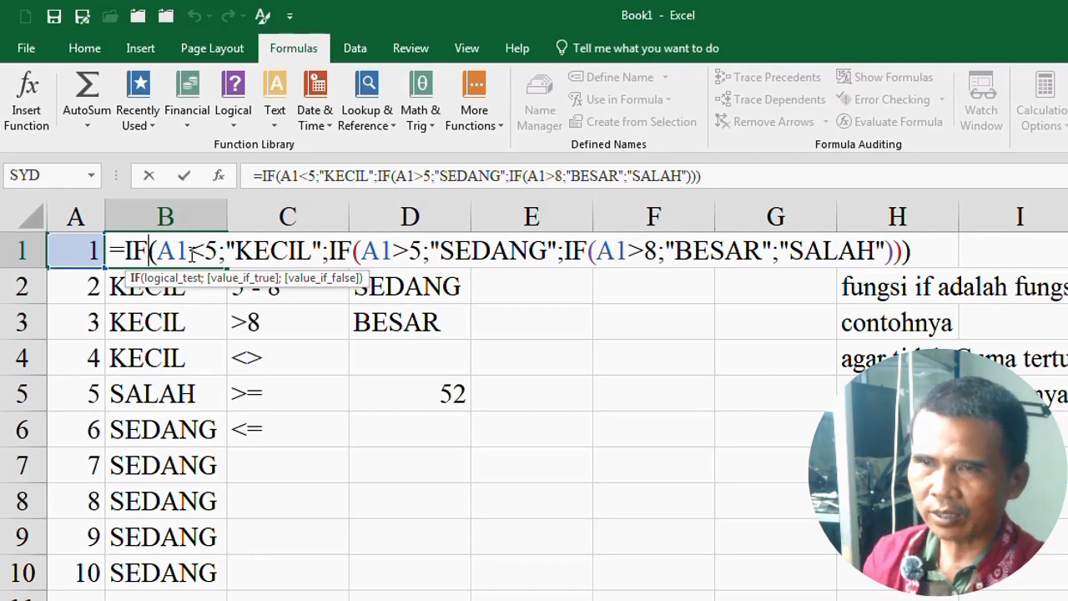
pyautogui.press('Return')
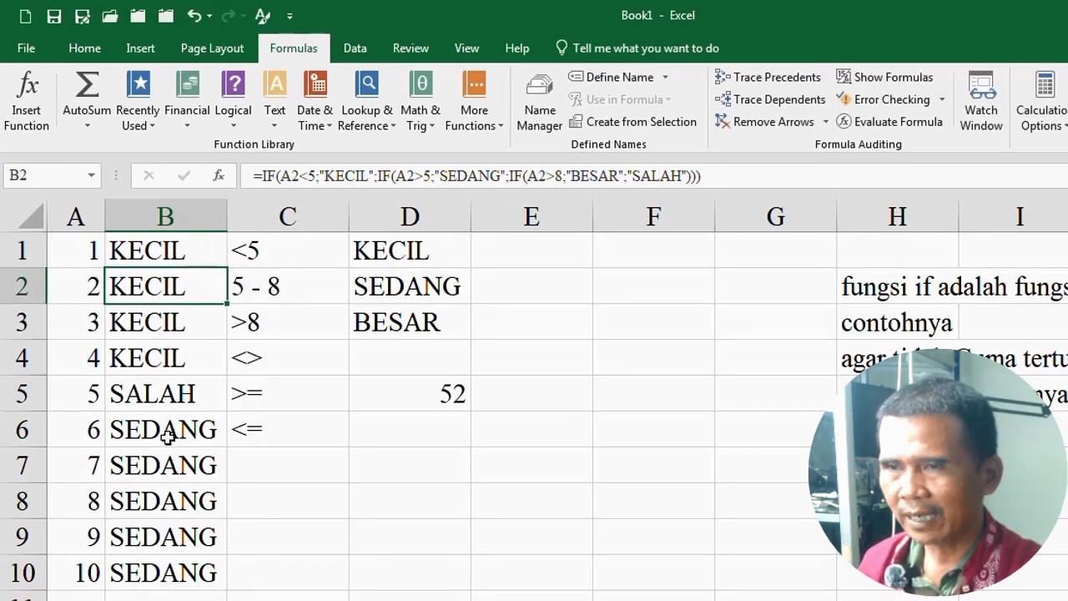
pyautogui.scroll(-1, 167, 436)
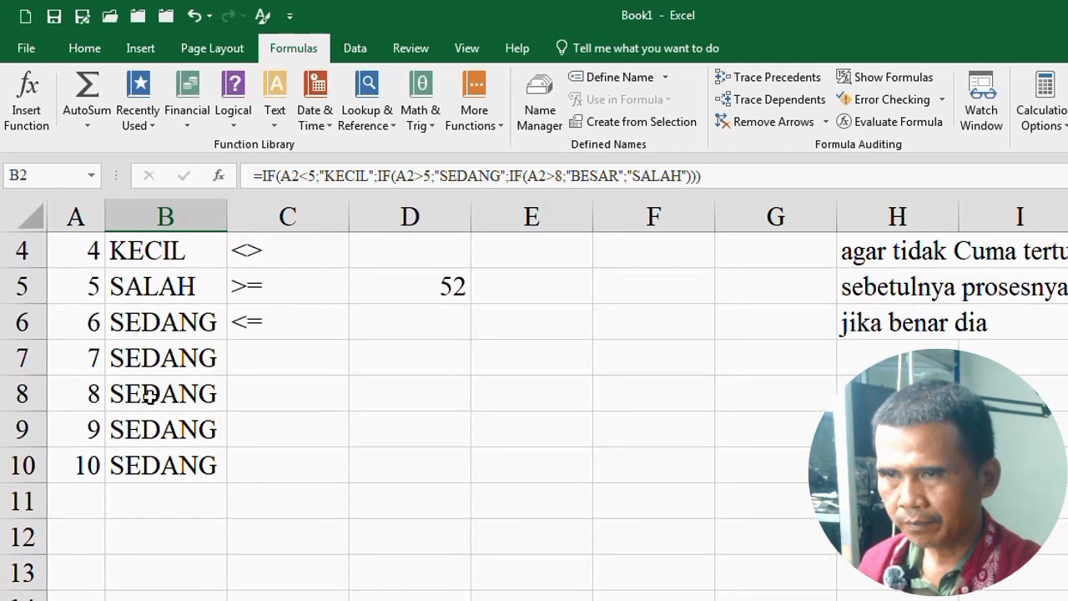
pyautogui.click(145, 322)
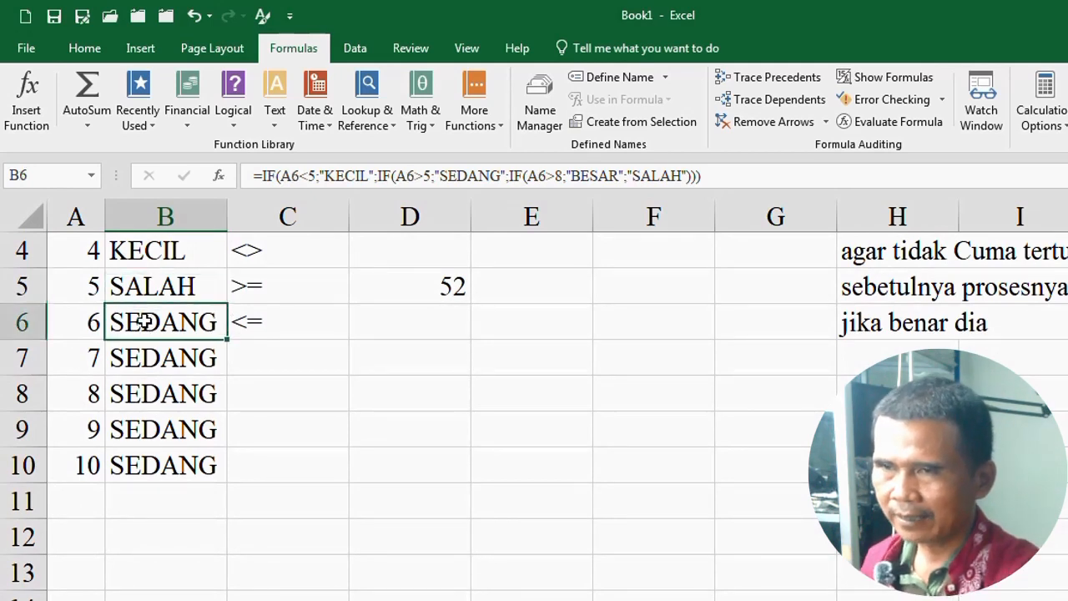
pyautogui.doubleClick(145, 322)
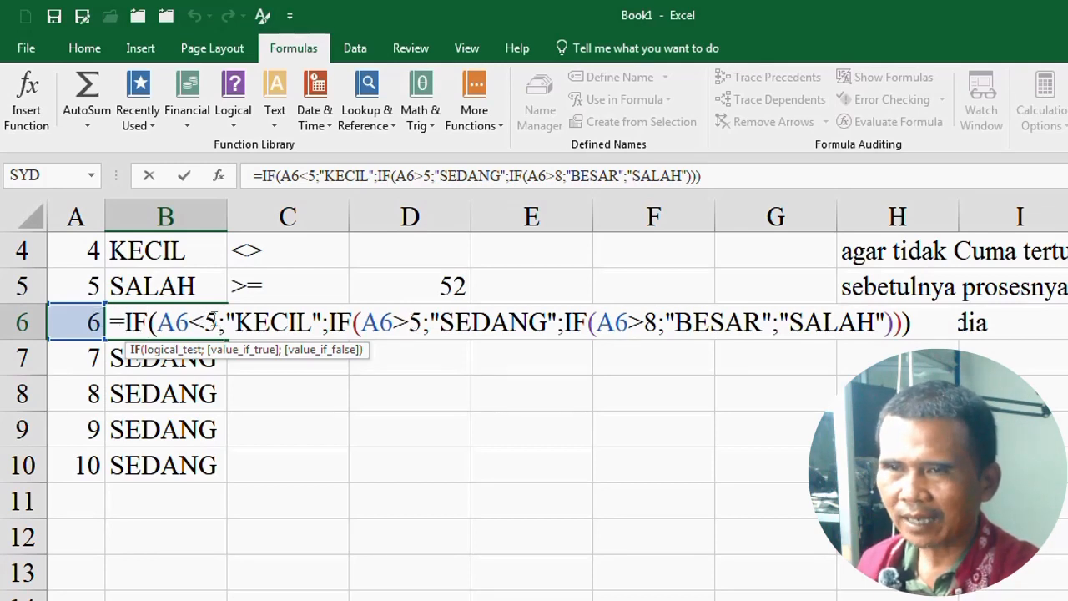
pyautogui.press('Return')
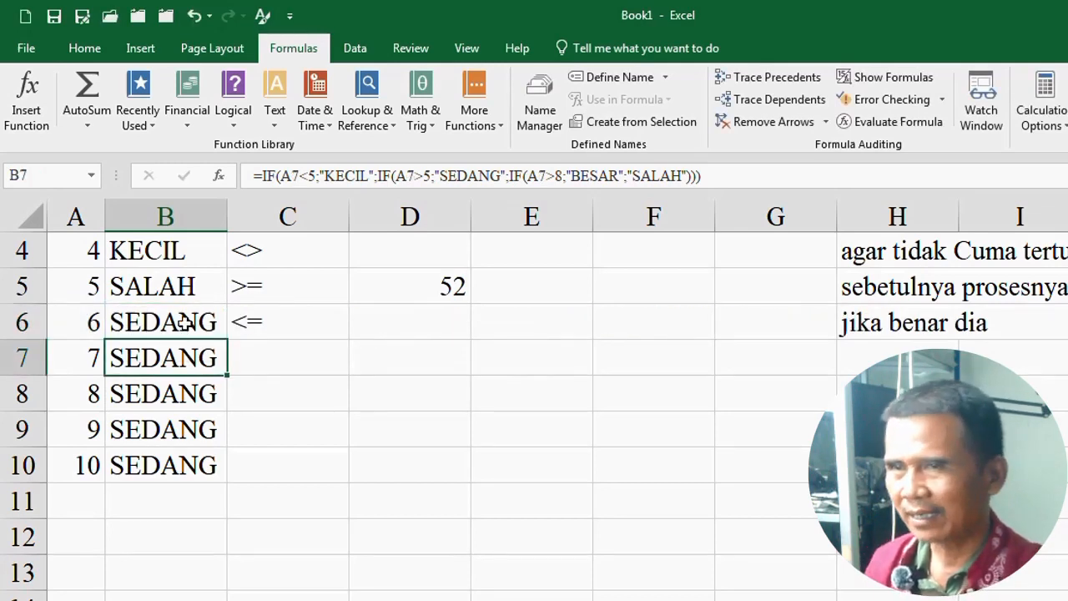
pyautogui.click(184, 323)
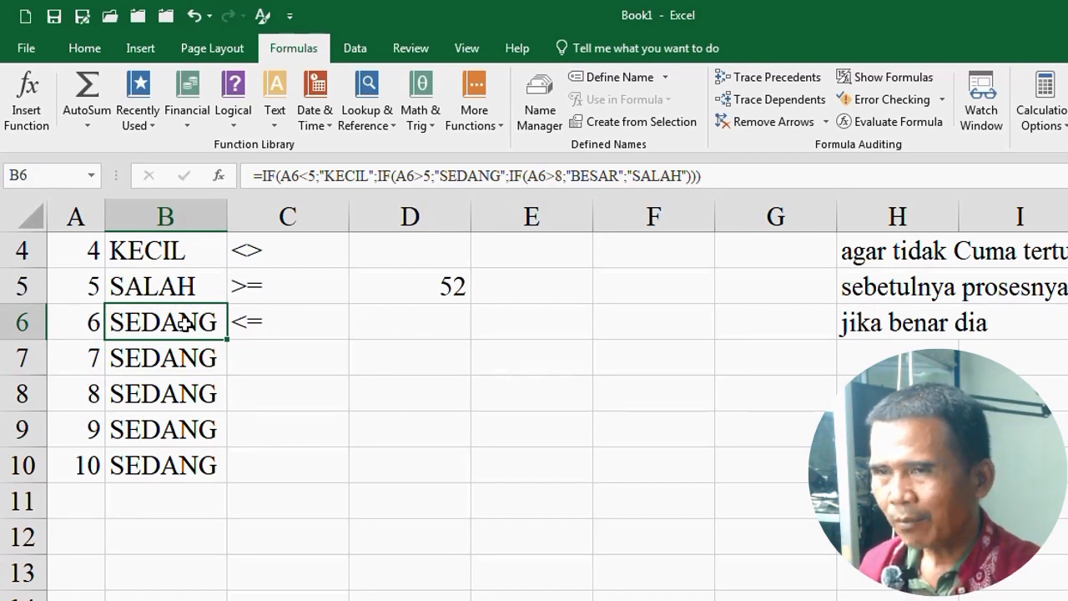
# Step: Inspect the nested IF formula in B9 against the category criteria in C1:D3 to trace how the value 9 is classified
pyautogui.click(170, 429)
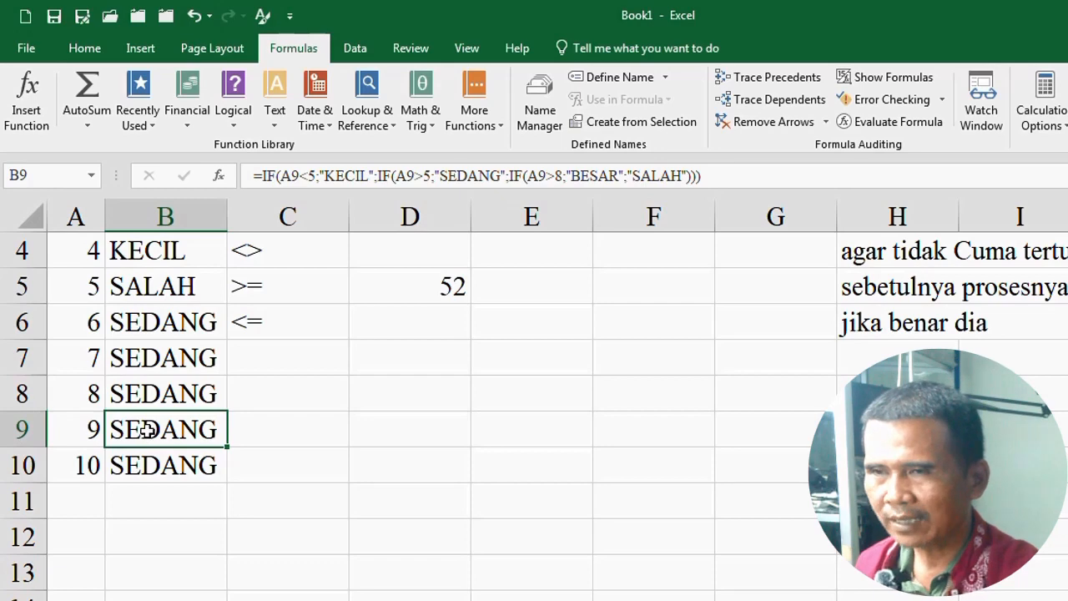
pyautogui.scroll(1, 360, 310)
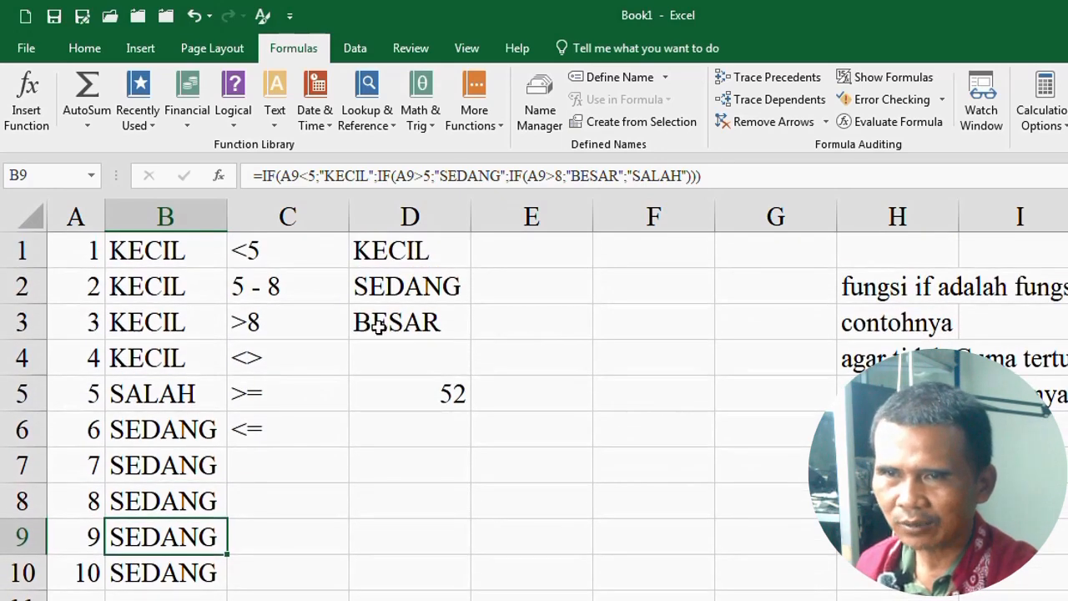
pyautogui.scroll(-2, 250, 413)
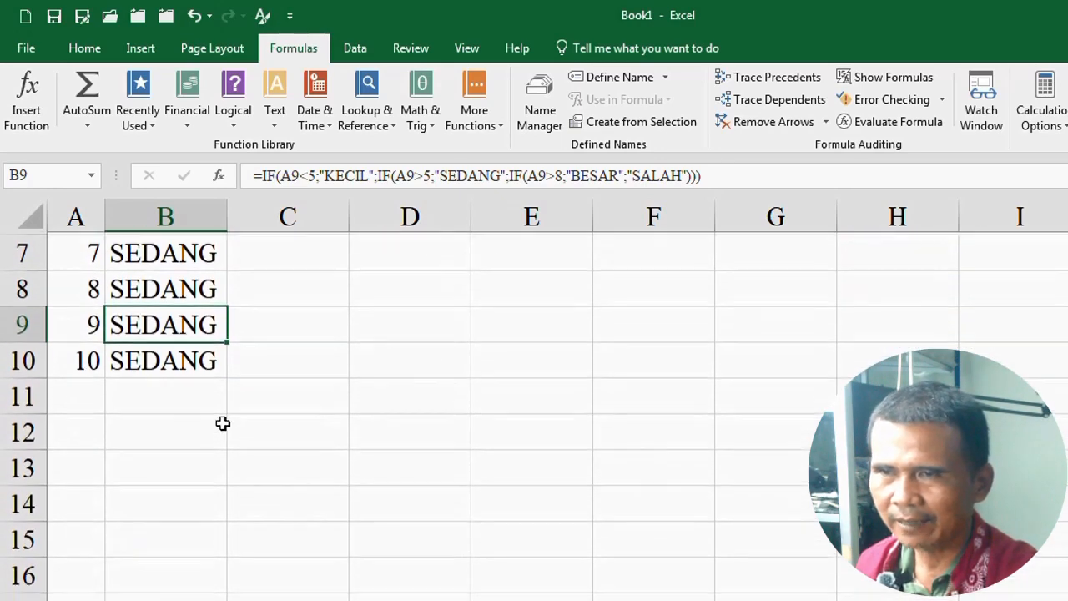
pyautogui.doubleClick(170, 322)
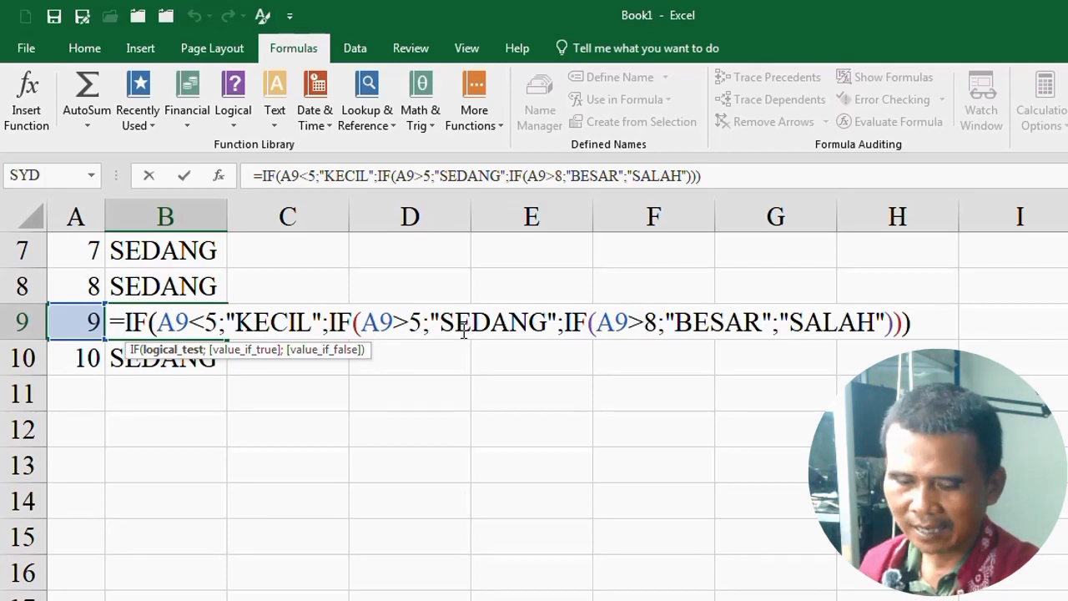
pyautogui.press('Return')
pyautogui.doubleClick(185, 325)
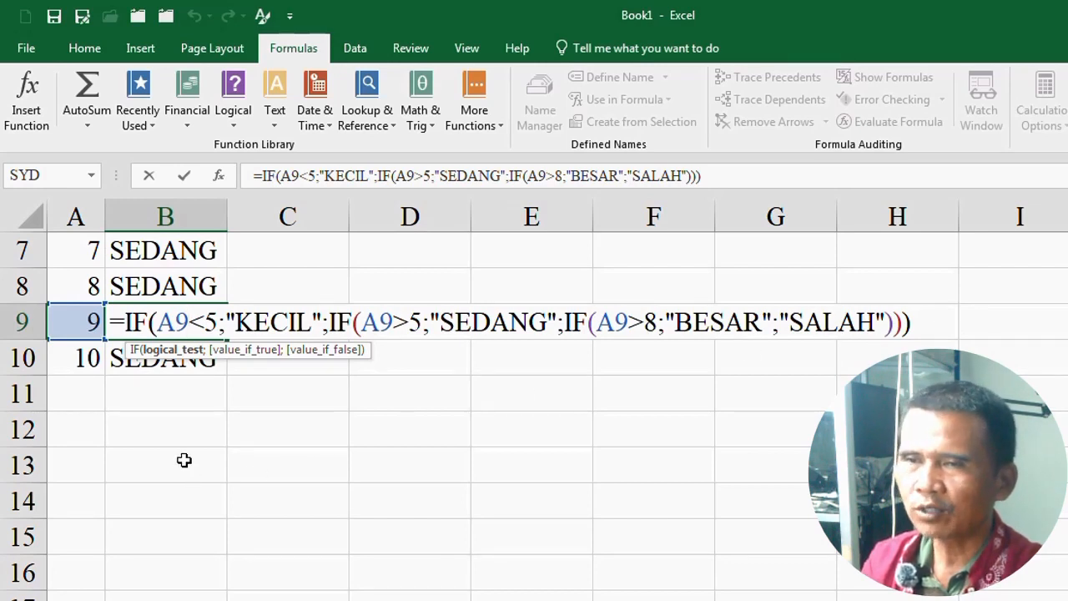
pyautogui.press('Return')
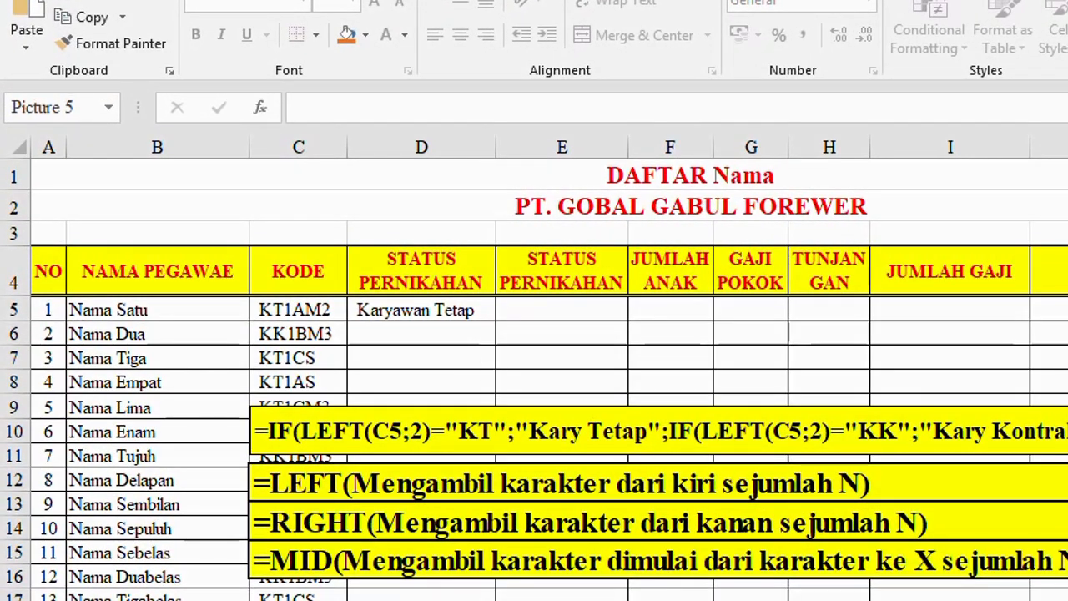
# Step: Move the picture showing the IF(LEFT(C5;2)...) formula up over the sheet's title in rows 1 and 2
pyautogui.click(423, 353)
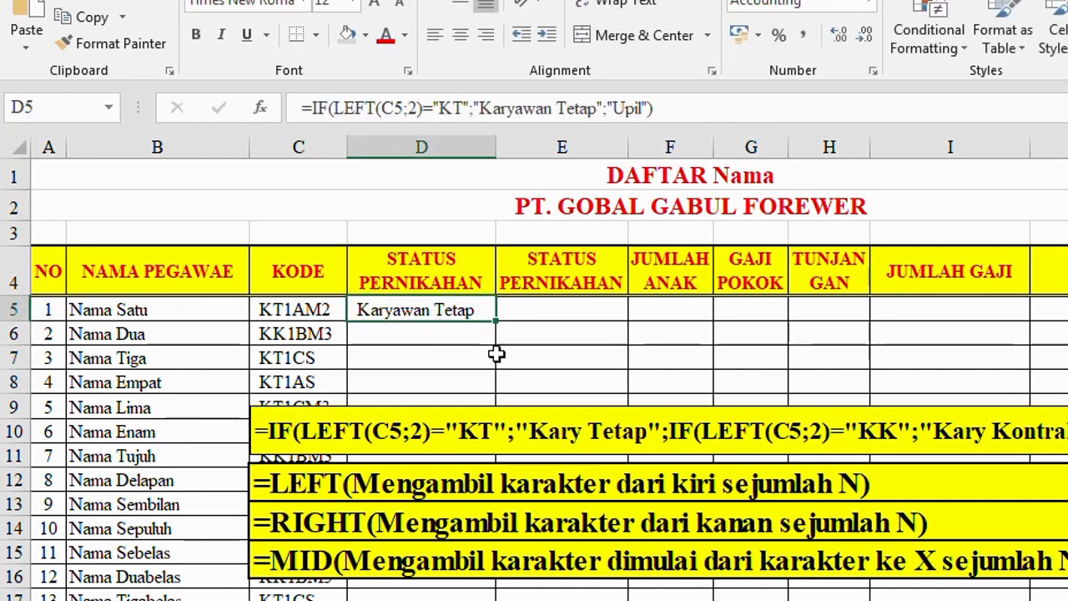
pyautogui.click(566, 338)
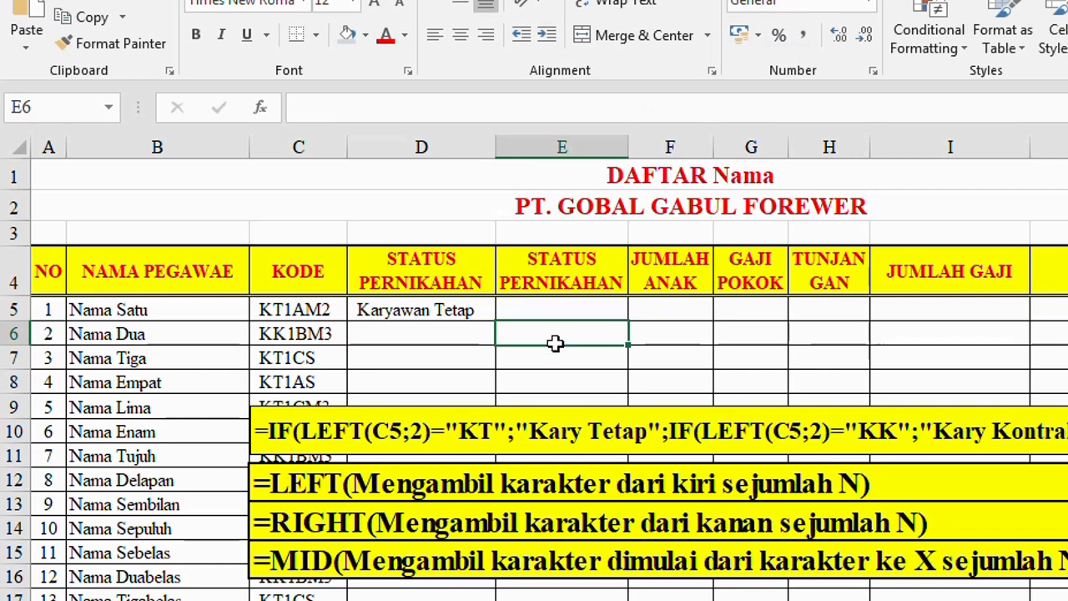
pyautogui.moveTo(531, 415); pyautogui.dragTo(572, 183)
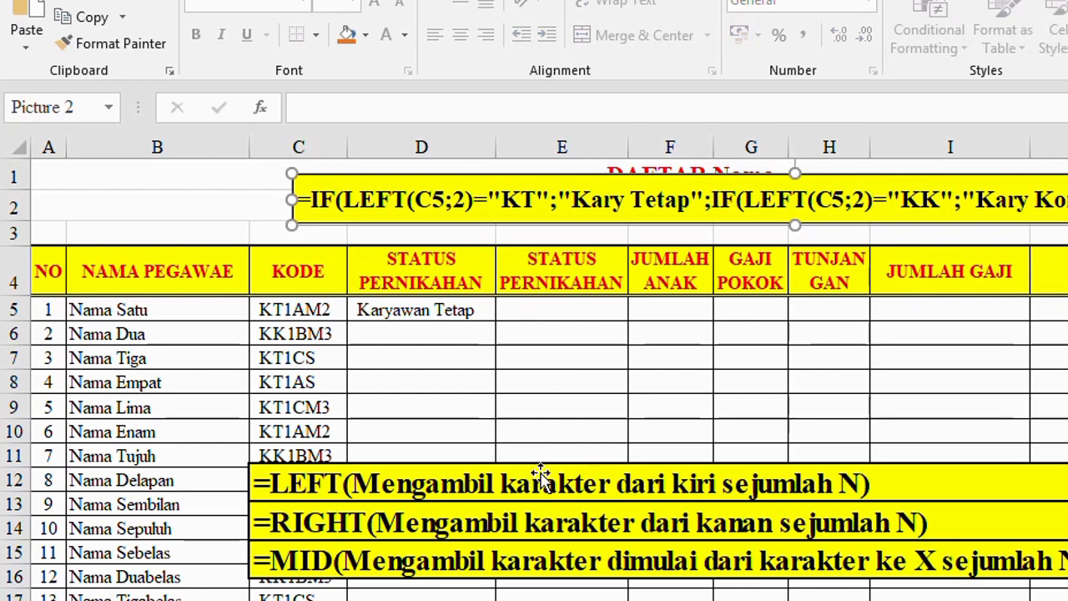
# Step: Reposition the picture explaining LEFT, RIGHT and MID so that it covers rows 10 to 14, starting near column D
pyautogui.moveTo(543, 472); pyautogui.dragTo(755, 415)
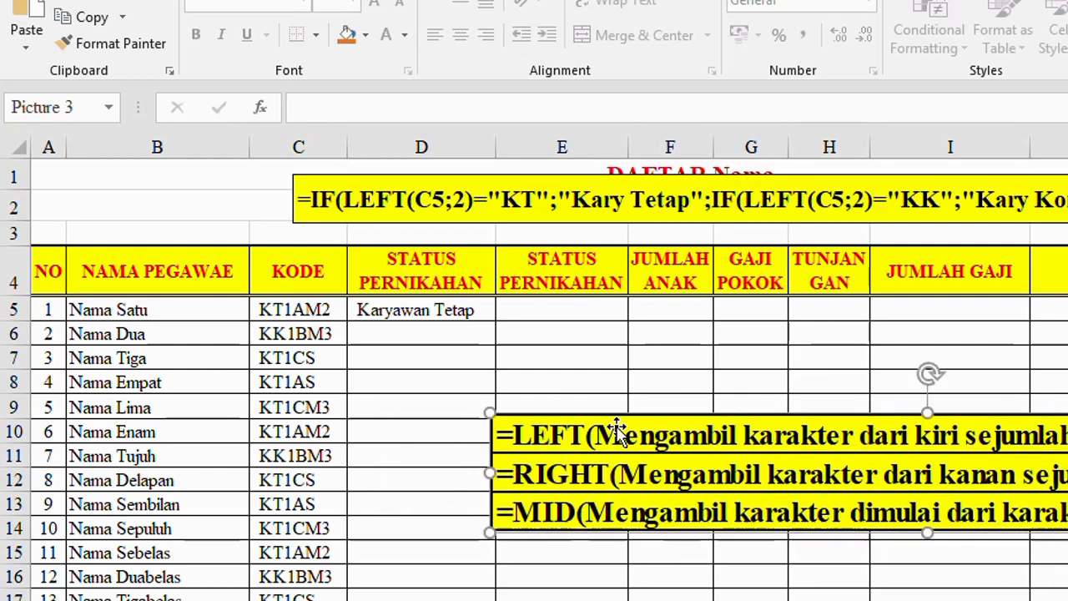
pyautogui.moveTo(576, 411); pyautogui.dragTo(350, 375)
pyautogui.hscroll(1, 322, 457)
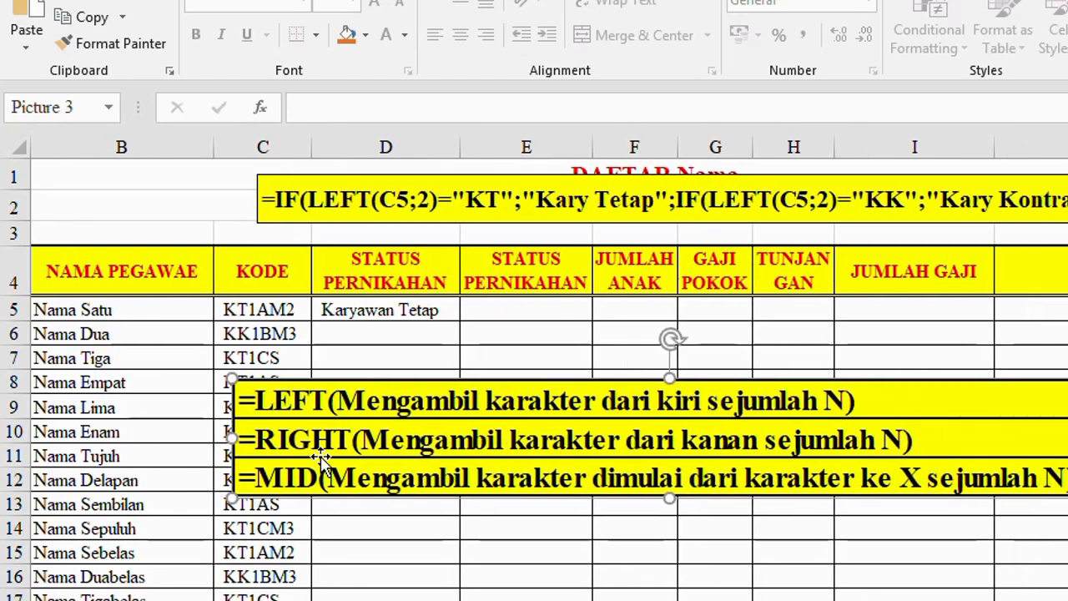
pyautogui.click(406, 360)
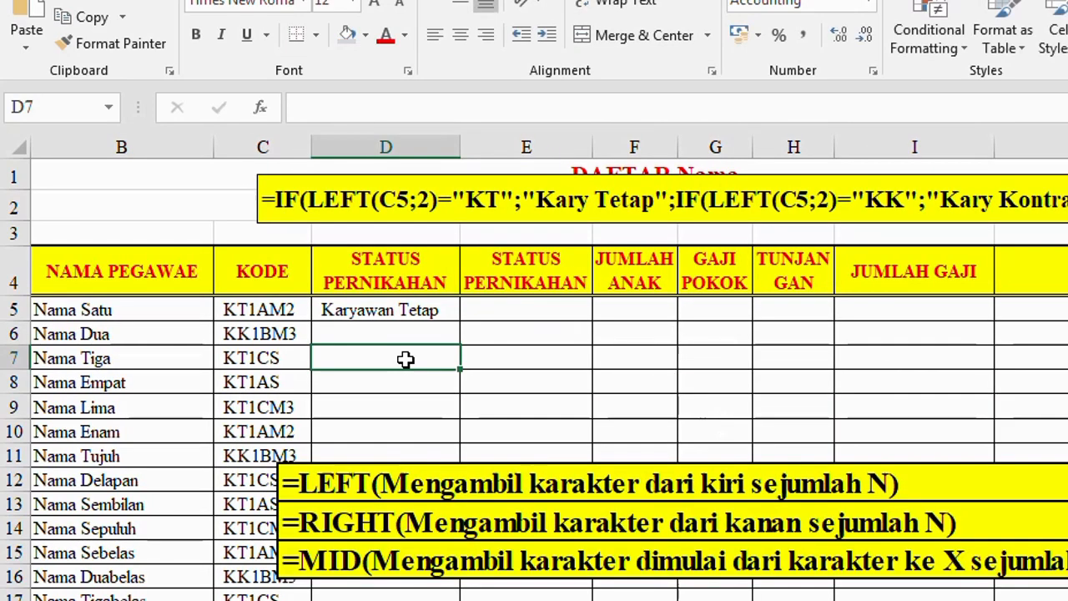
pyautogui.moveTo(432, 477); pyautogui.dragTo(460, 422)
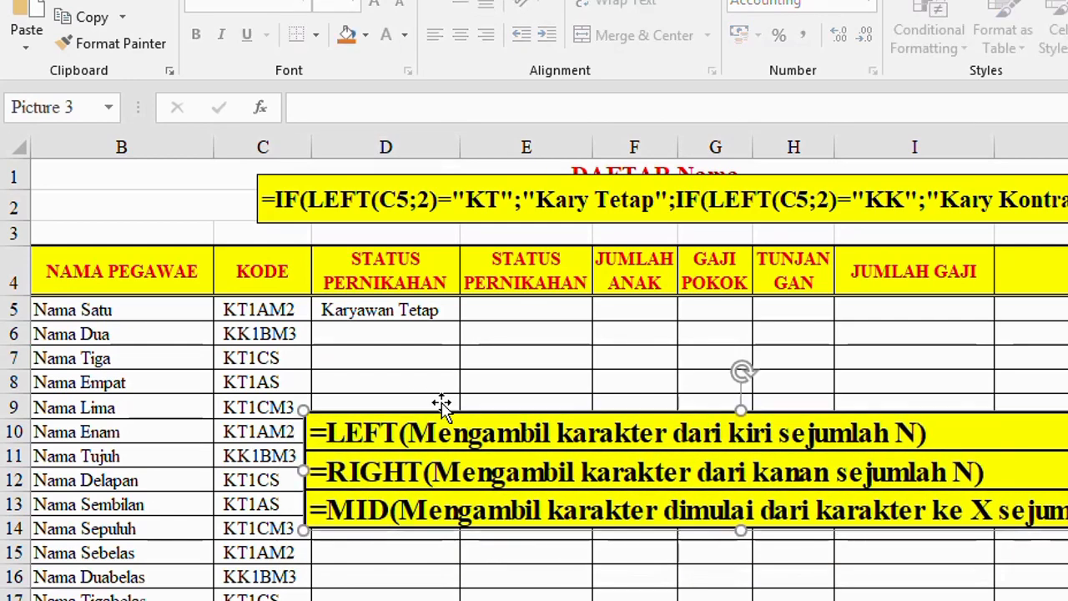
# Step: Enter the sample word KOMPUTER in D7 and extract its first three characters in E7 with =LEFT(D7;3)
pyautogui.click(405, 360)
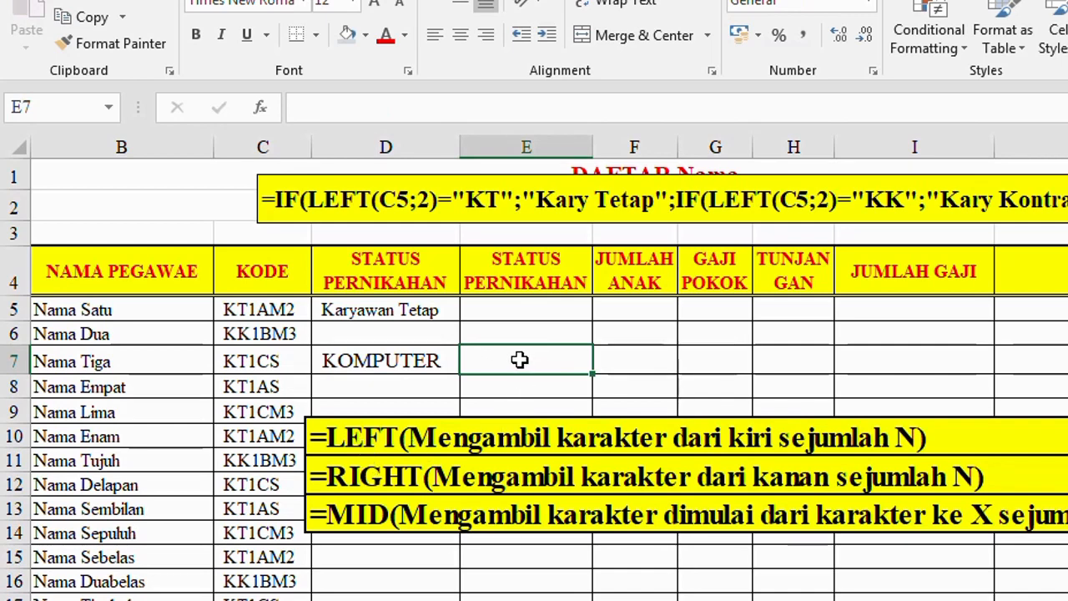
pyautogui.write('=LEF')
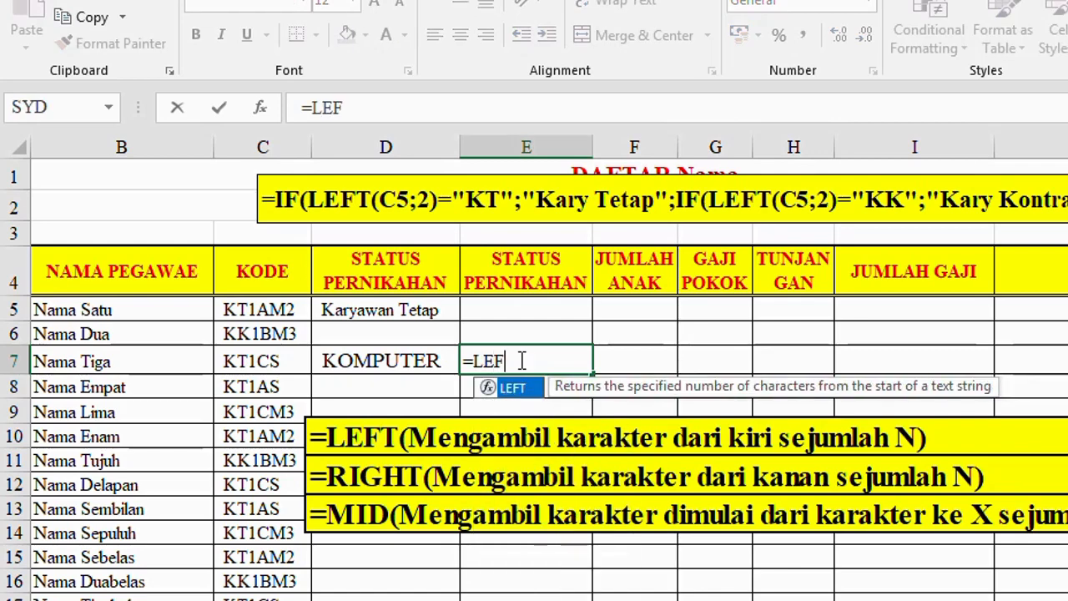
pyautogui.write('T(')
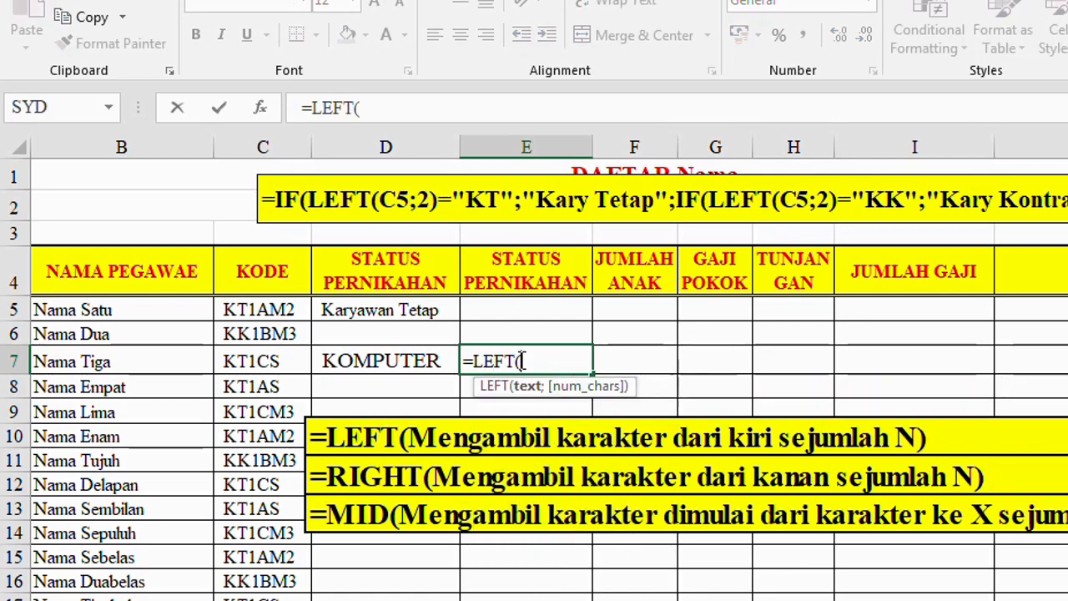
pyautogui.click(396, 359)
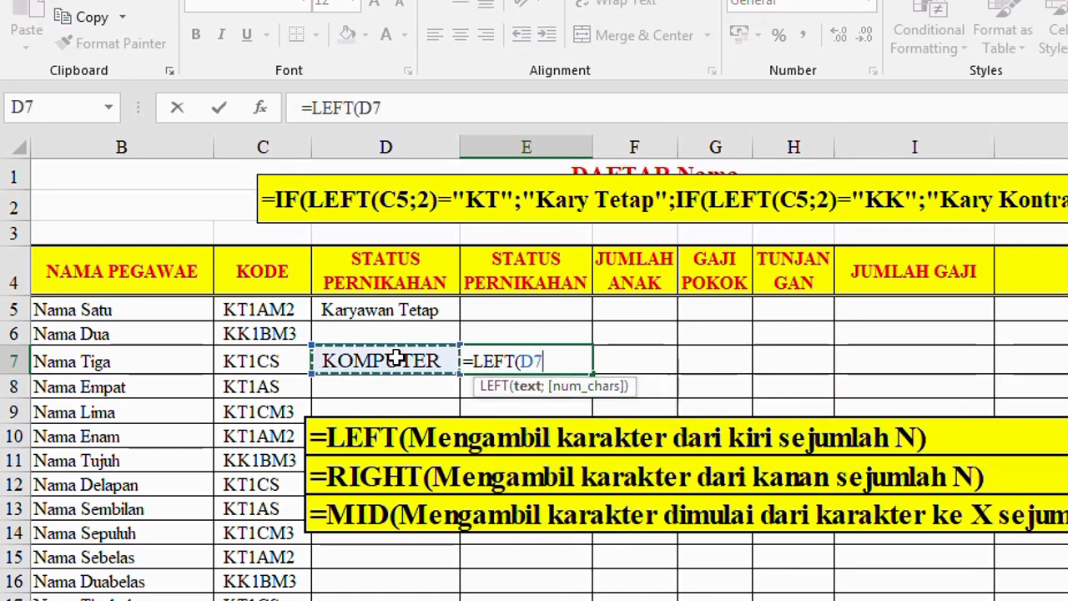
pyautogui.write(';')
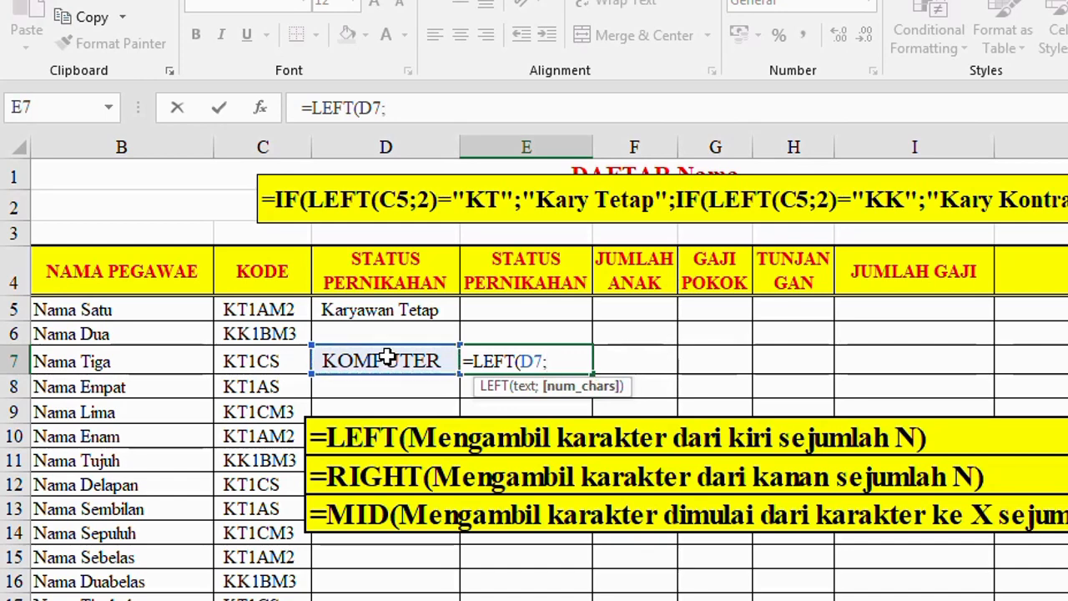
pyautogui.write('3)')
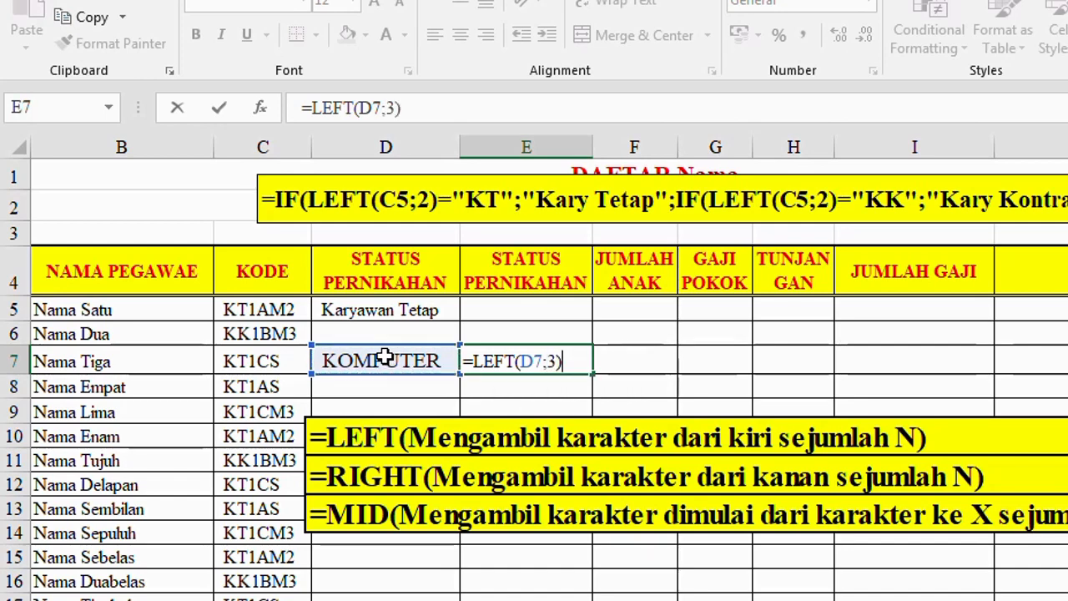
pyautogui.press('Return')
# Step: Move the LEFT formula from E7 up to E6, leaving E7 selected
pyautogui.click(508, 359)
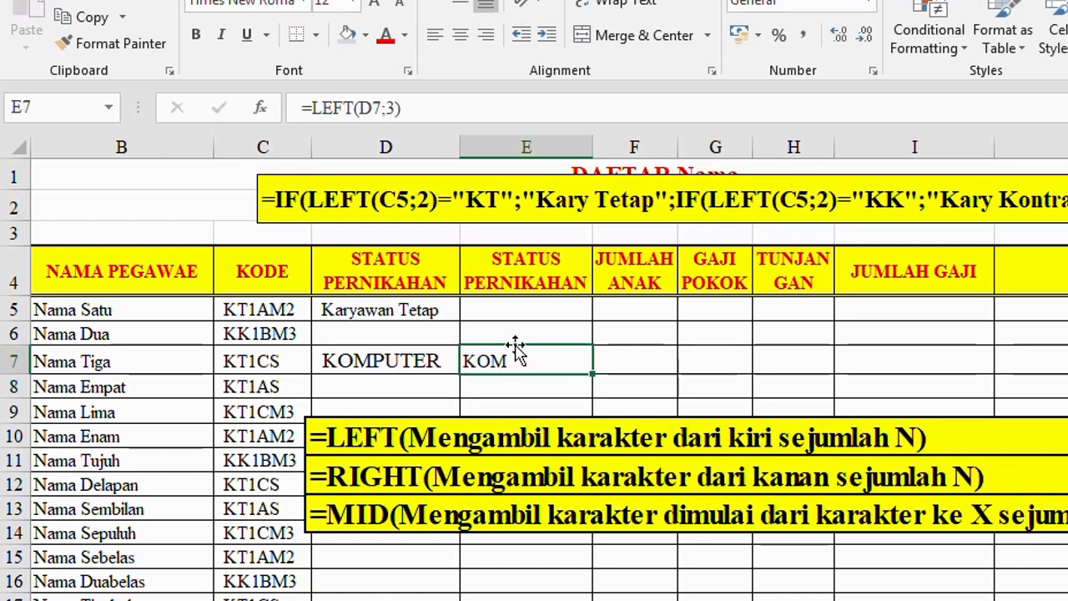
pyautogui.moveTo(516, 351)
pyautogui.mouseDown()
pyautogui.moveTo(517, 334)
pyautogui.moveTo(508, 341)
pyautogui.mouseUp()
pyautogui.click(502, 363)
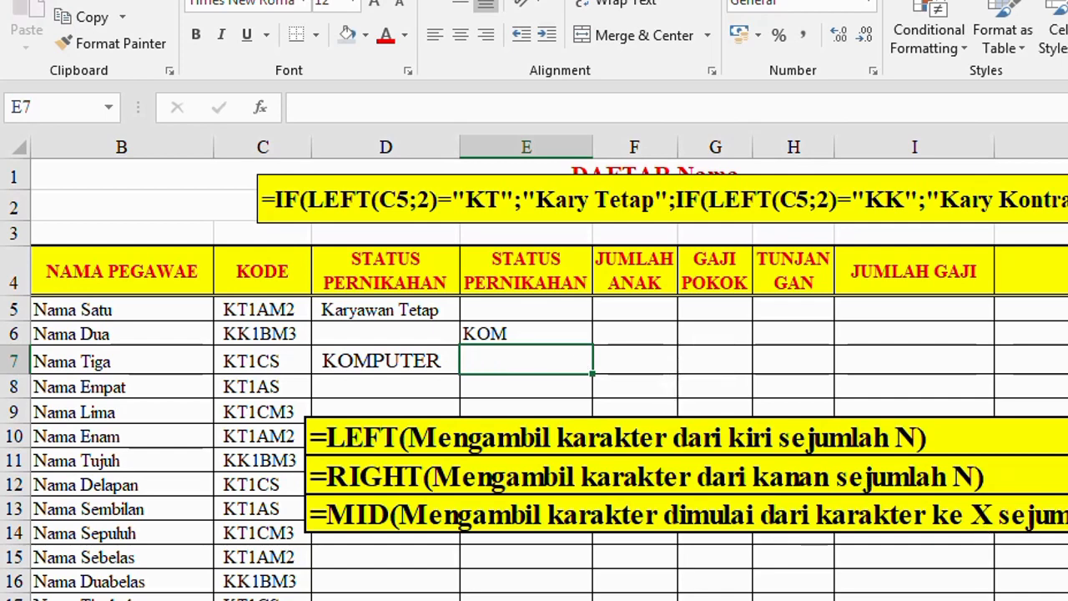
# Step: Extract the last four characters of D7 in E7 with =RIGHT(D7;4)
pyautogui.hscroll(1, 375, 444)
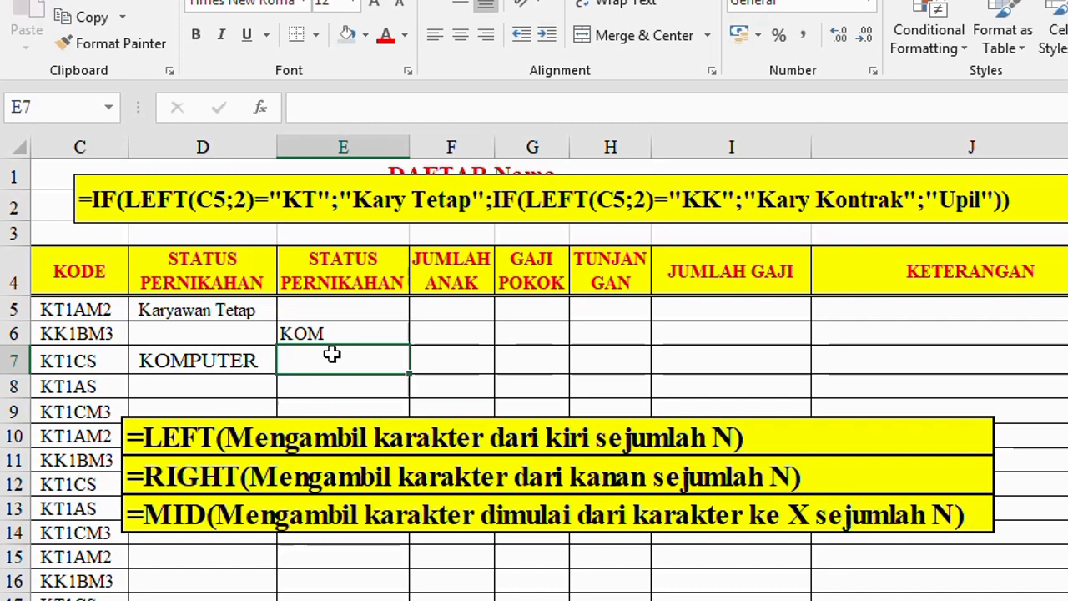
pyautogui.write('=RIGHT')
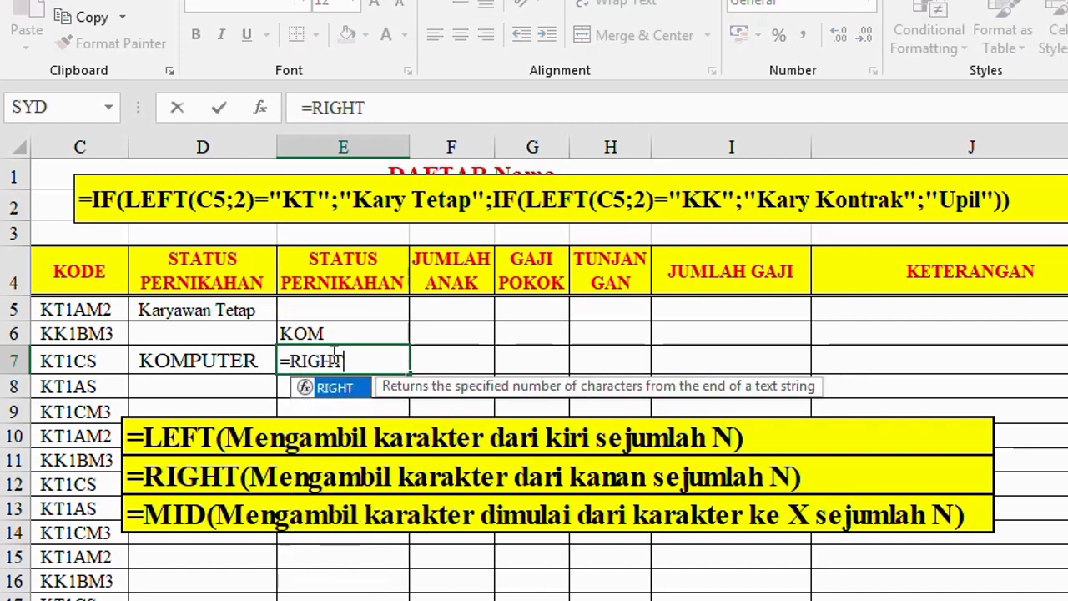
pyautogui.write('(')
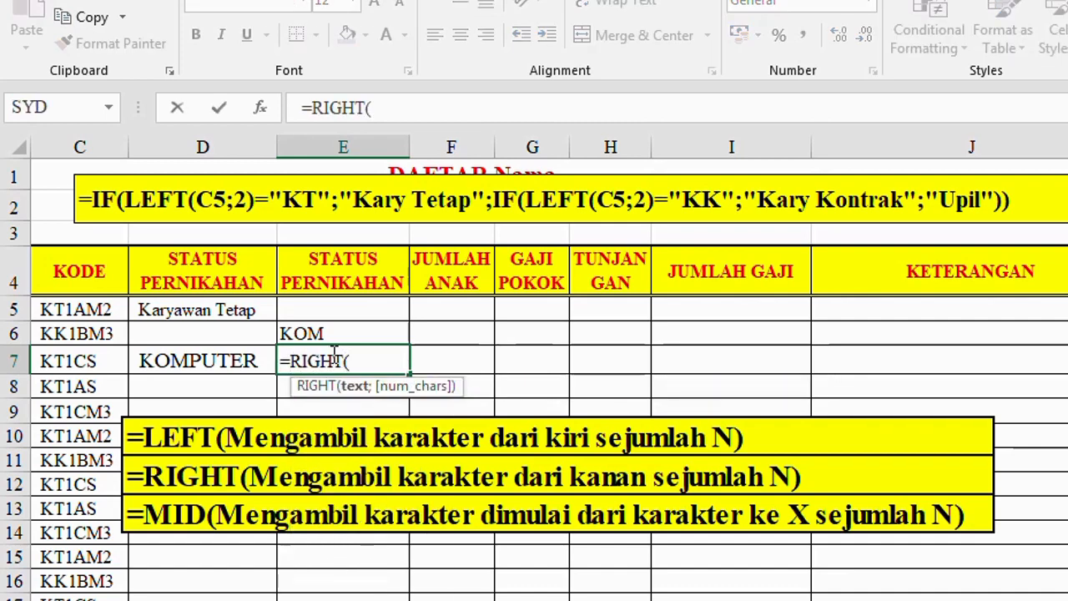
pyautogui.click(215, 354)
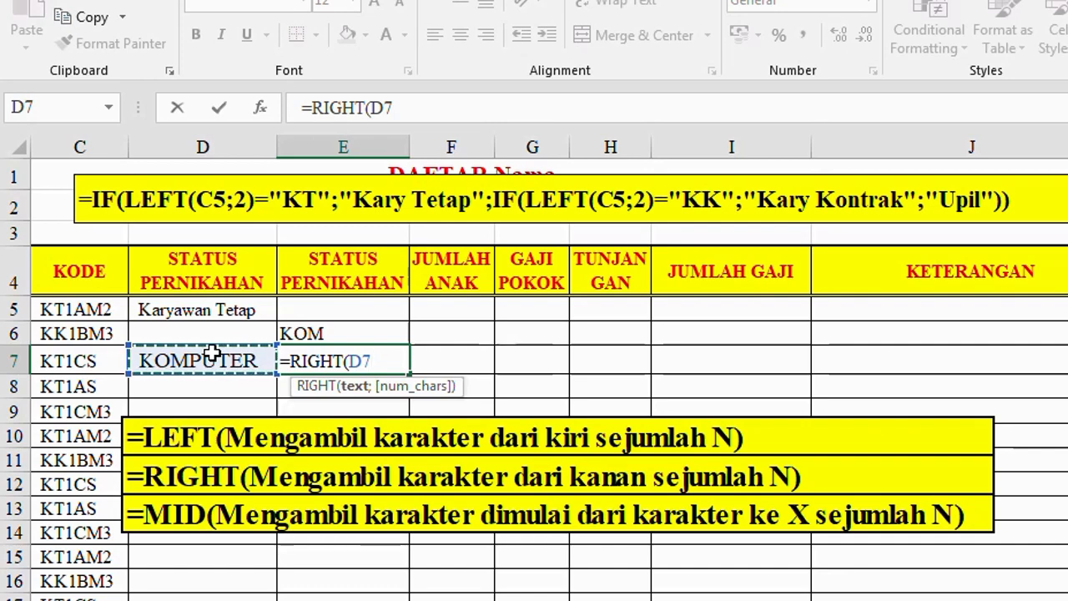
pyautogui.write(';4')
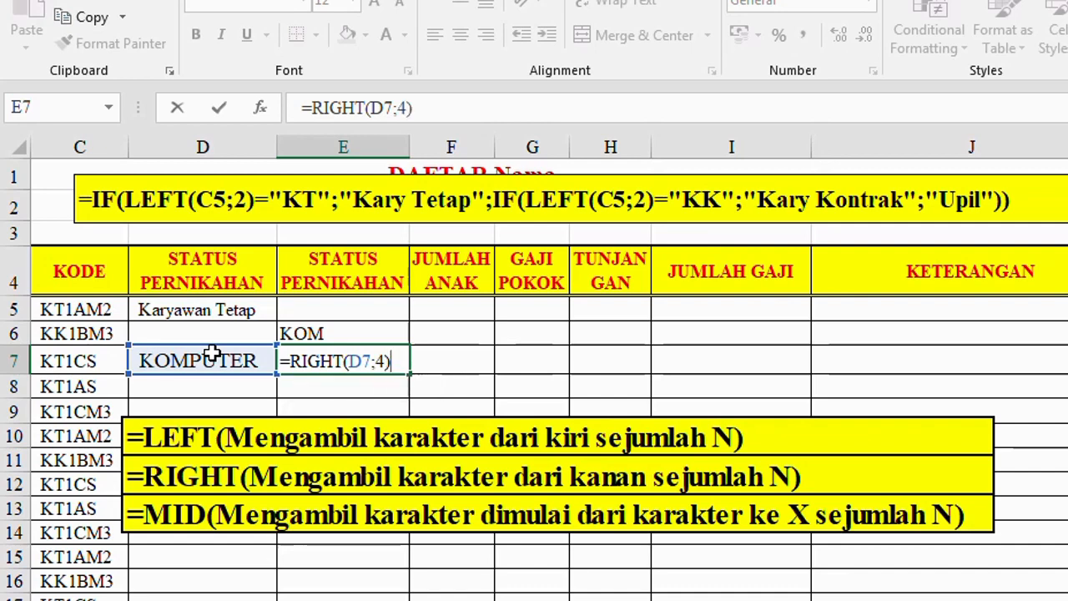
pyautogui.press('Return')
pyautogui.click(364, 360)
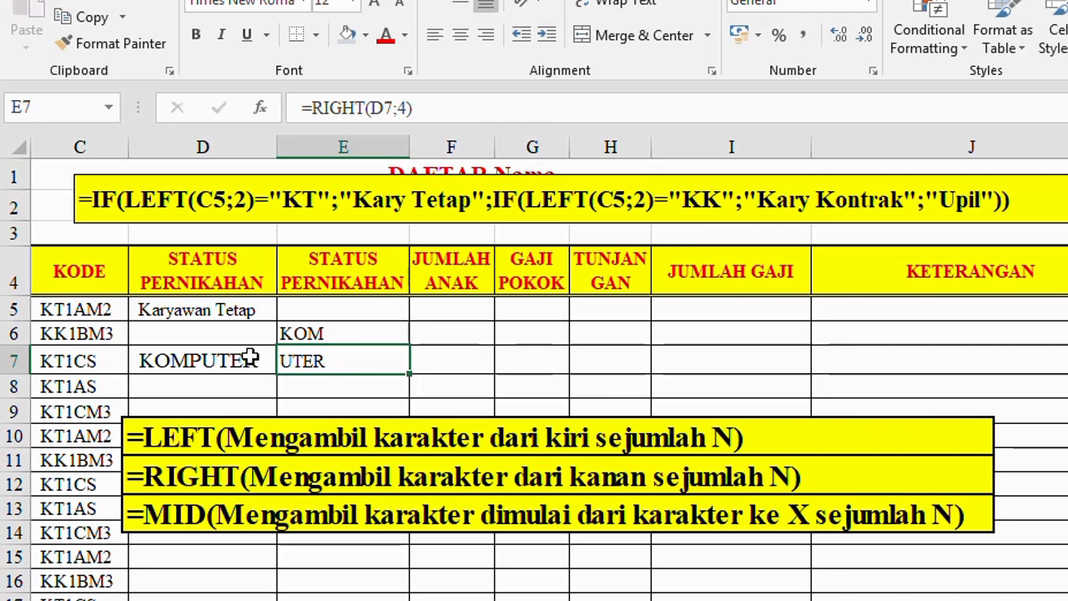
# Step: Move the LEFT and RIGHT formulas up to E5:E6, and extract four characters of D7 from the third in E7 with =MID(D7;3;4)
pyautogui.click(326, 388)
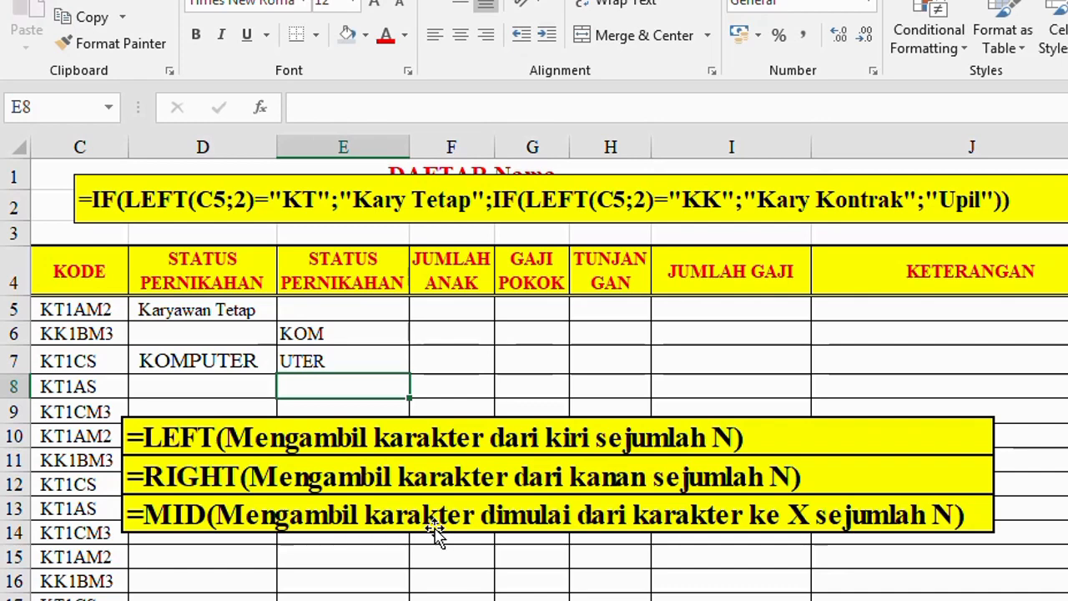
pyautogui.click(332, 361)
pyautogui.write('=MID(')
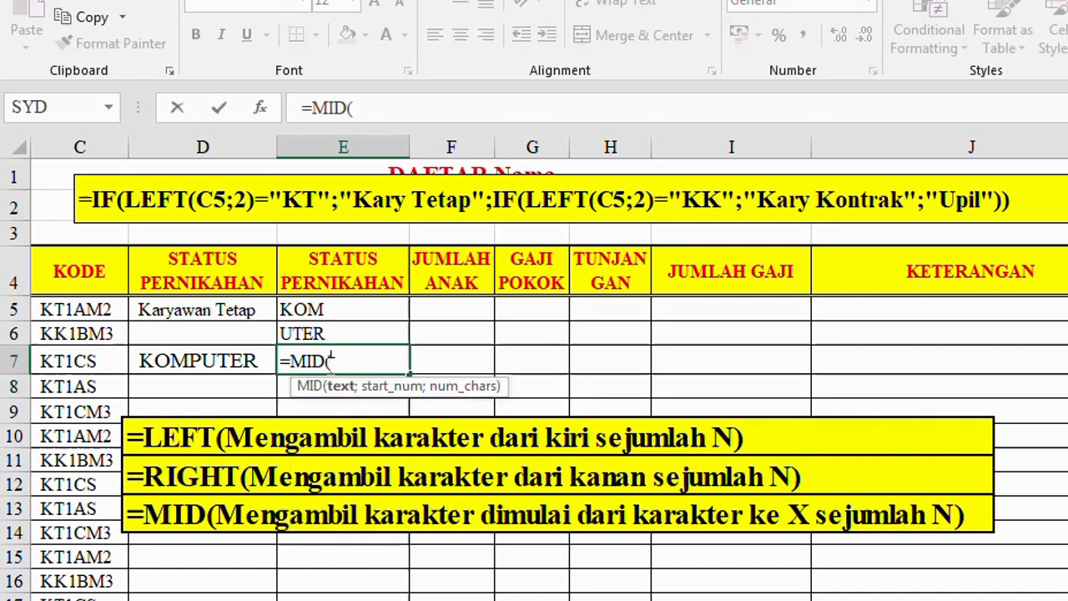
pyautogui.click(218, 359)
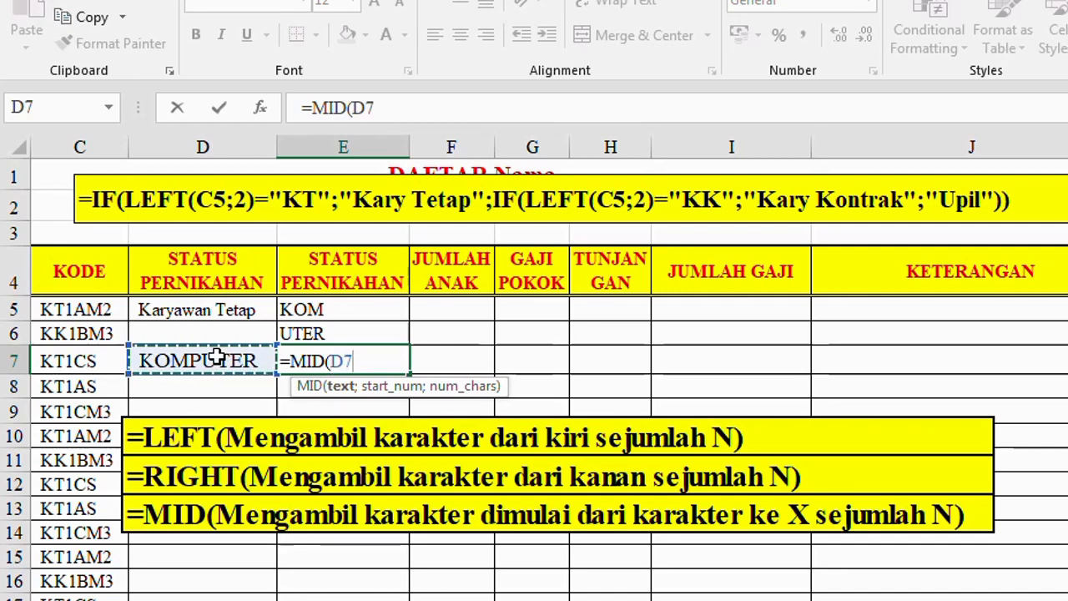
pyautogui.write(';')
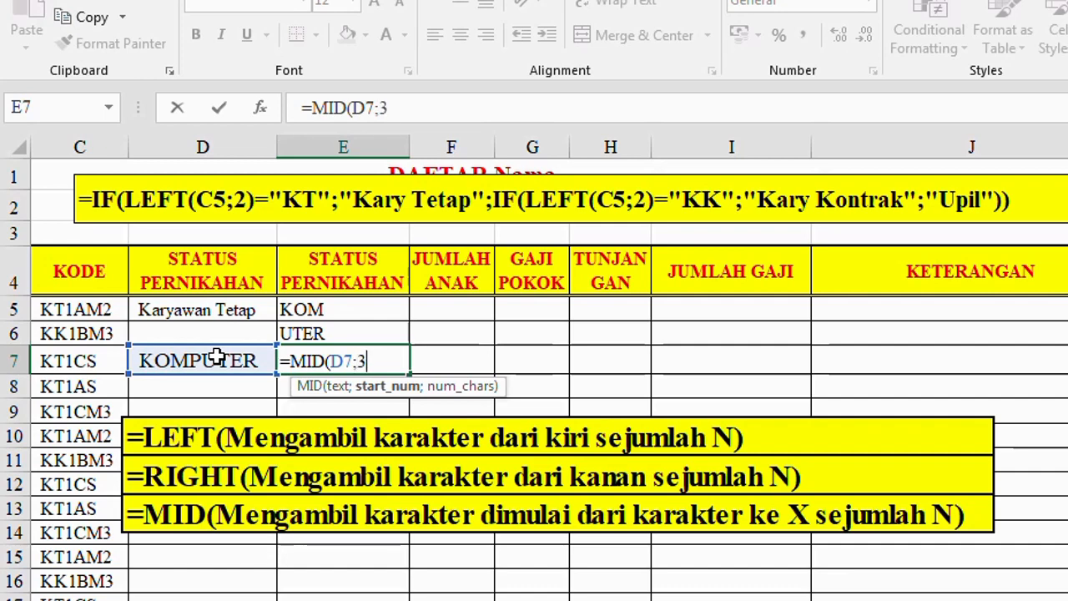
pyautogui.write('3;')
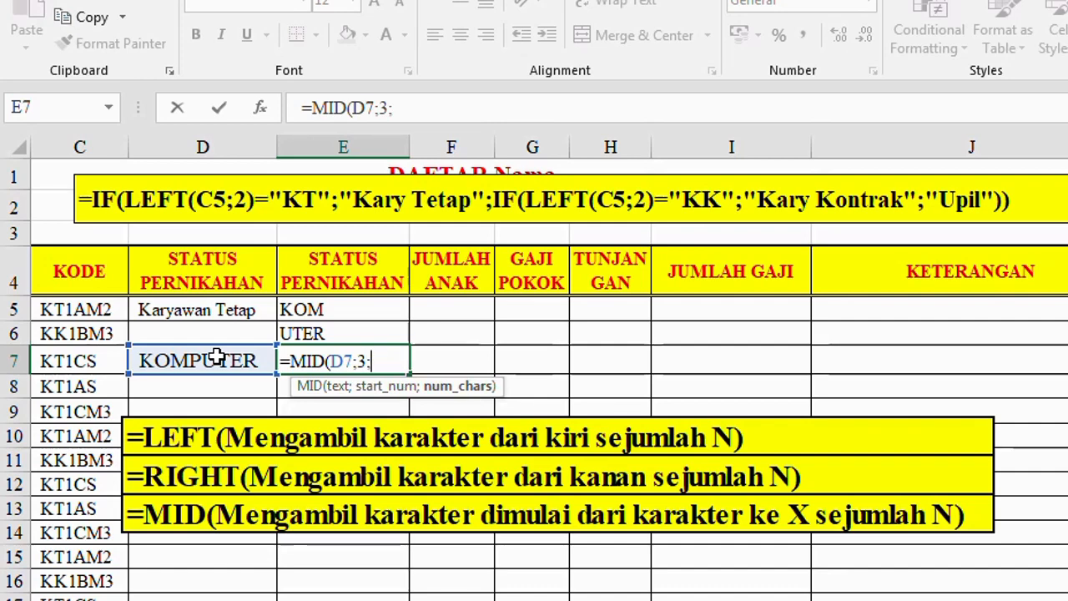
pyautogui.write('4)')
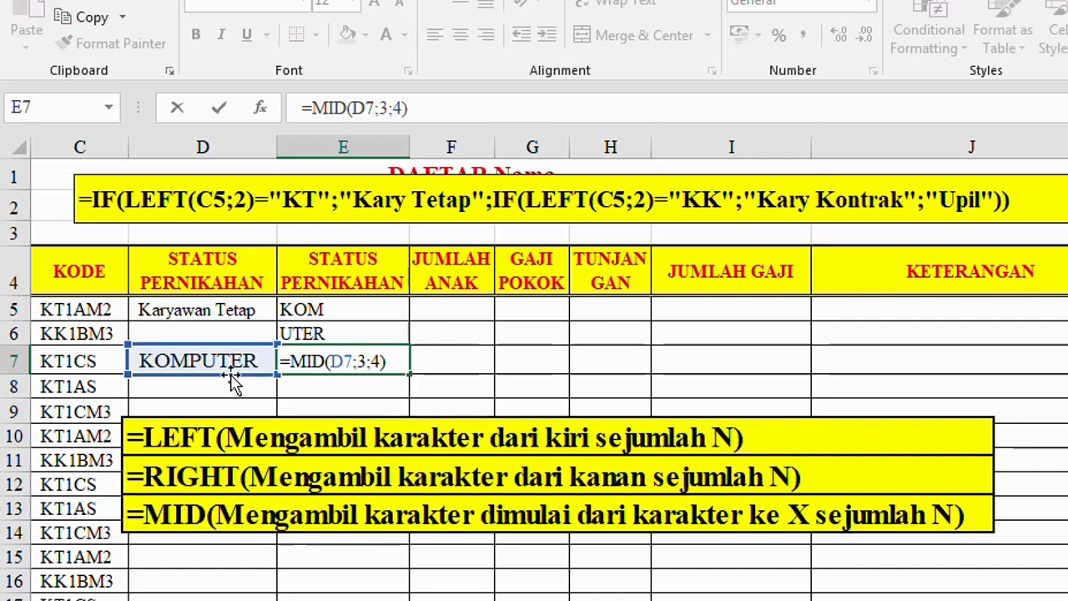
pyautogui.press('Return')
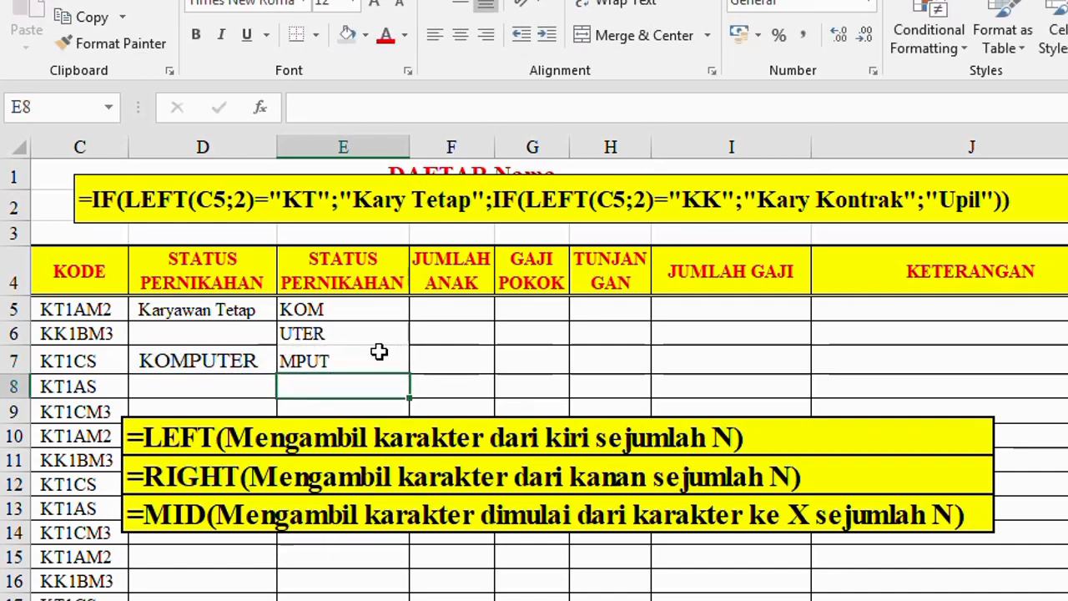
pyautogui.click(356, 362)
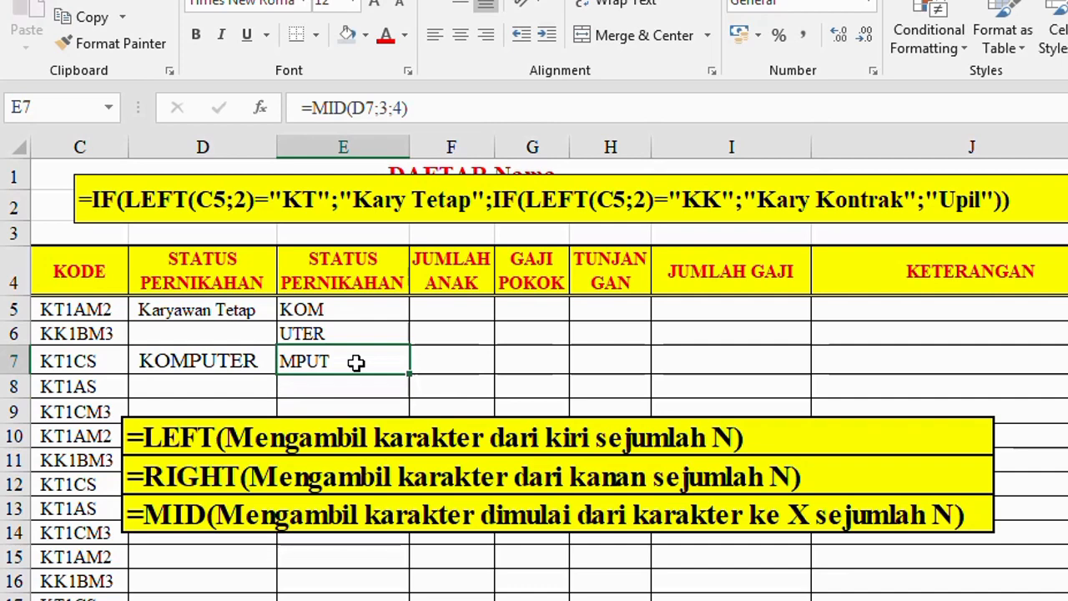
pyautogui.click(223, 310)
pyautogui.moveTo(223, 310); pyautogui.dragTo(345, 384)
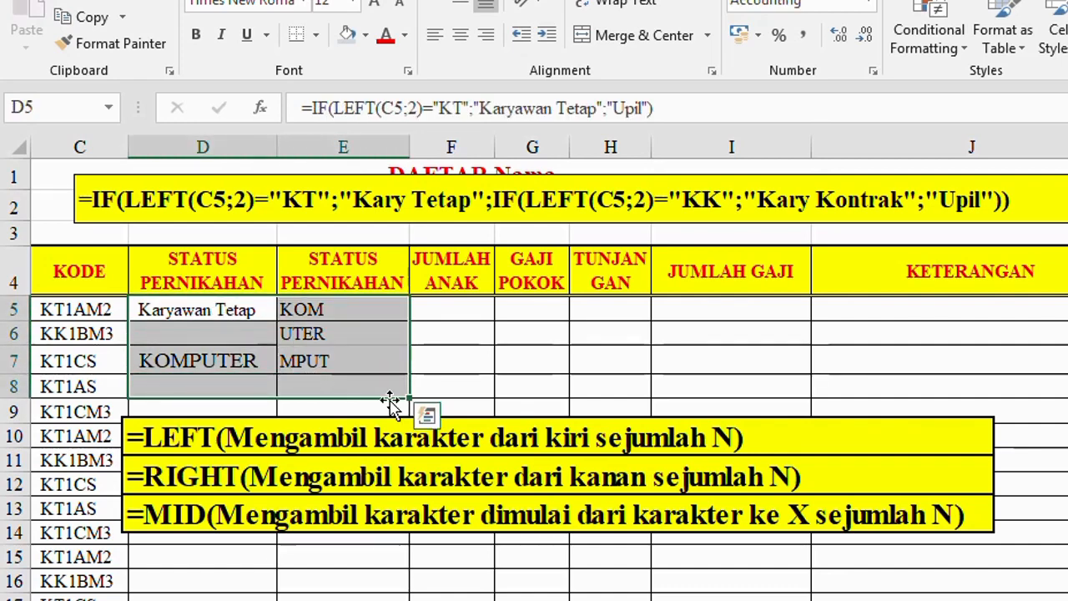
# Step: Paste the code reference table picture (status, golongan, children) and place it just below the MID explanation, starting in column E
pyautogui.click(447, 357)
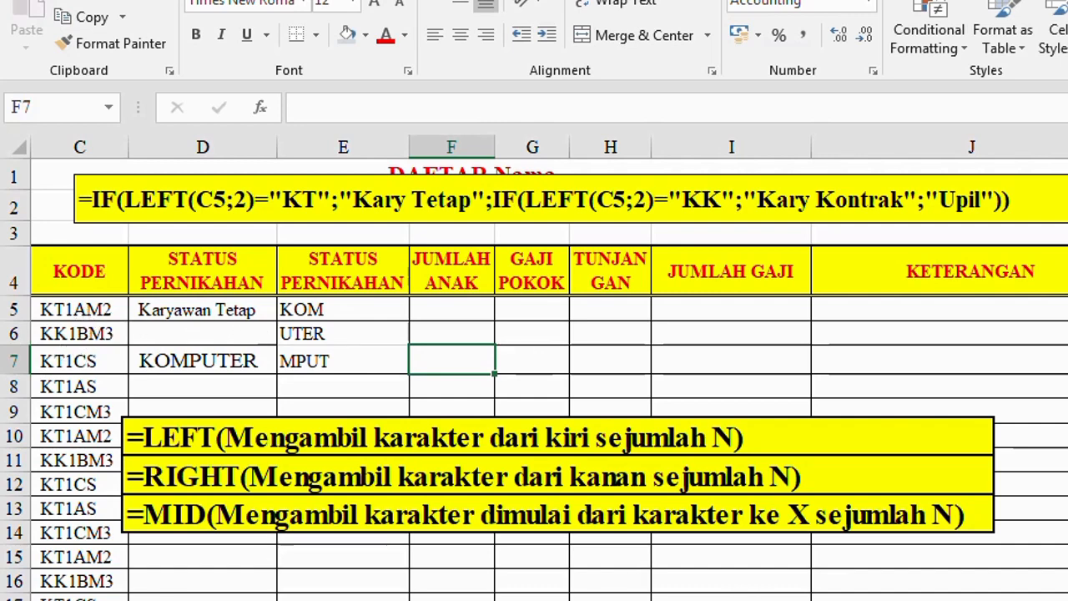
pyautogui.hotkey('ctrl', 'v')
pyautogui.click(72, 312)
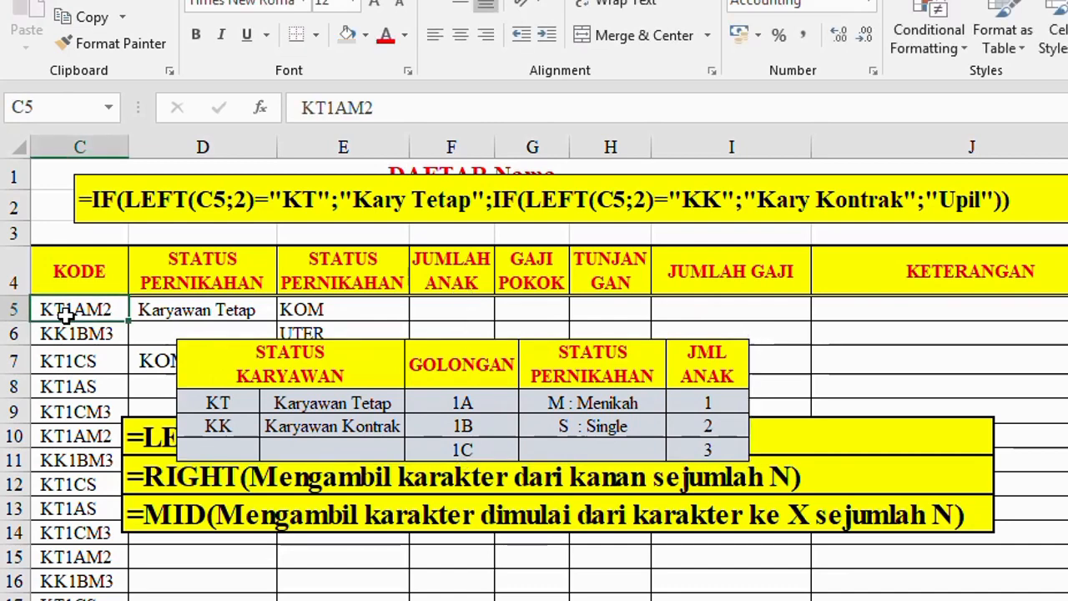
pyautogui.click(208, 403)
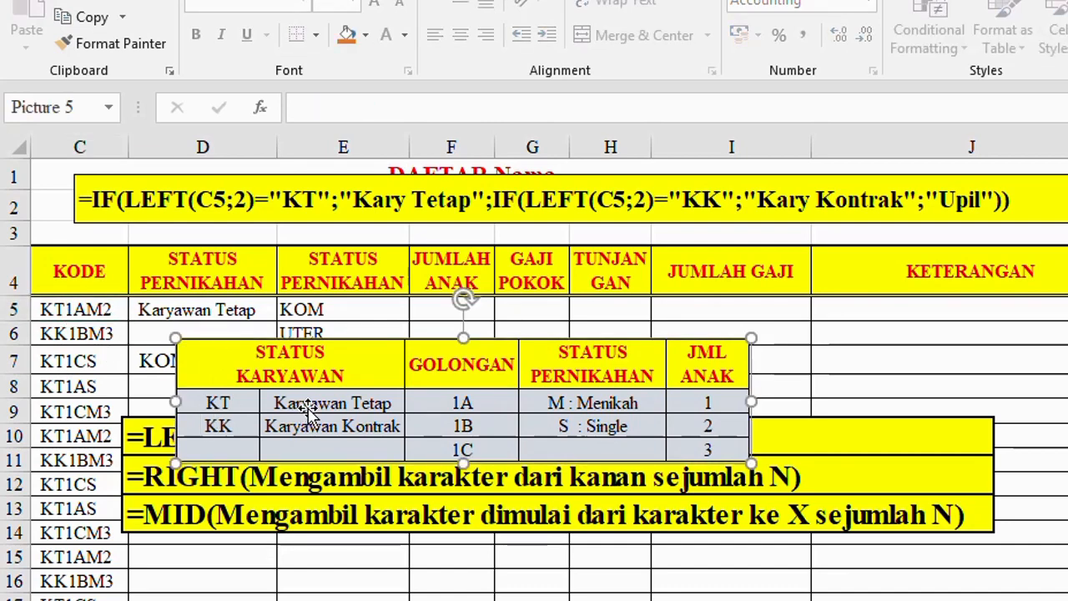
pyautogui.moveTo(313, 359); pyautogui.dragTo(263, 298)
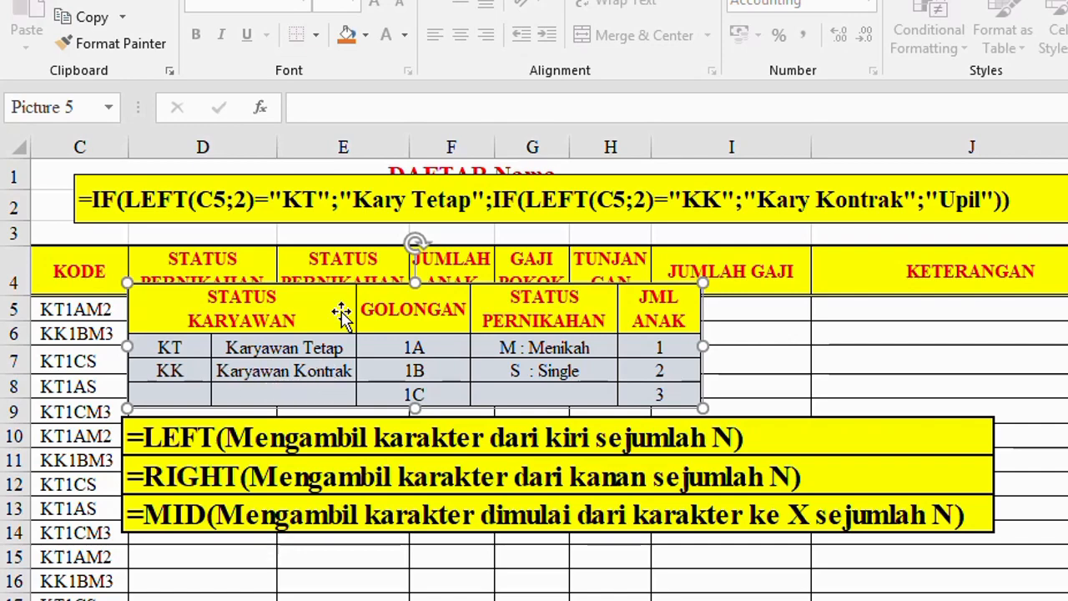
pyautogui.moveTo(340, 307); pyautogui.dragTo(558, 550)
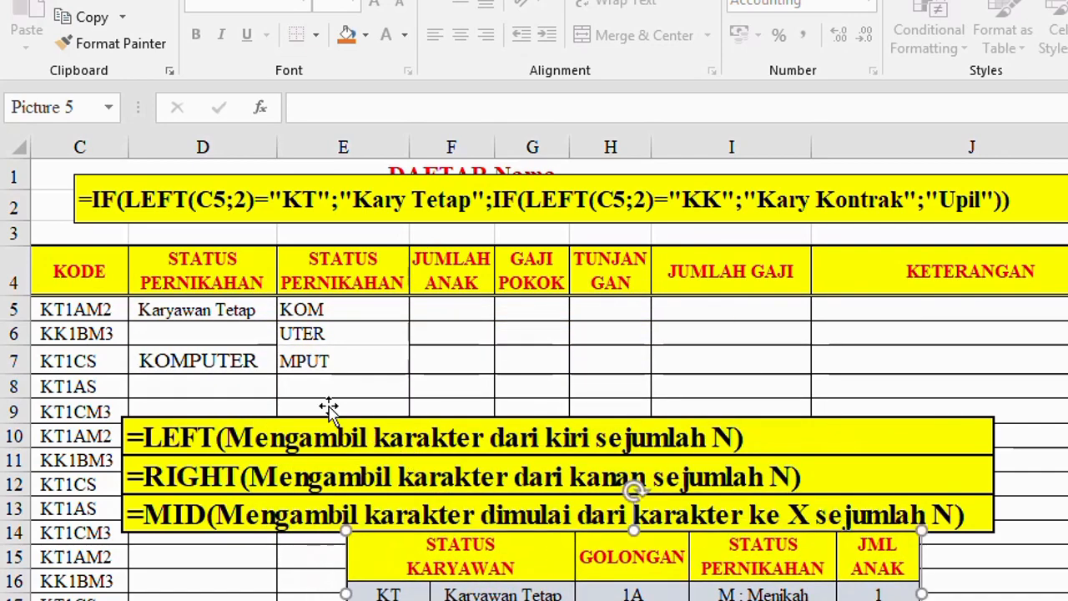
# Step: Change the D4 header to STATUS KARYAWAN and move the LEFT, RIGHT and MID picture so it starts near G11
pyautogui.click(224, 314)
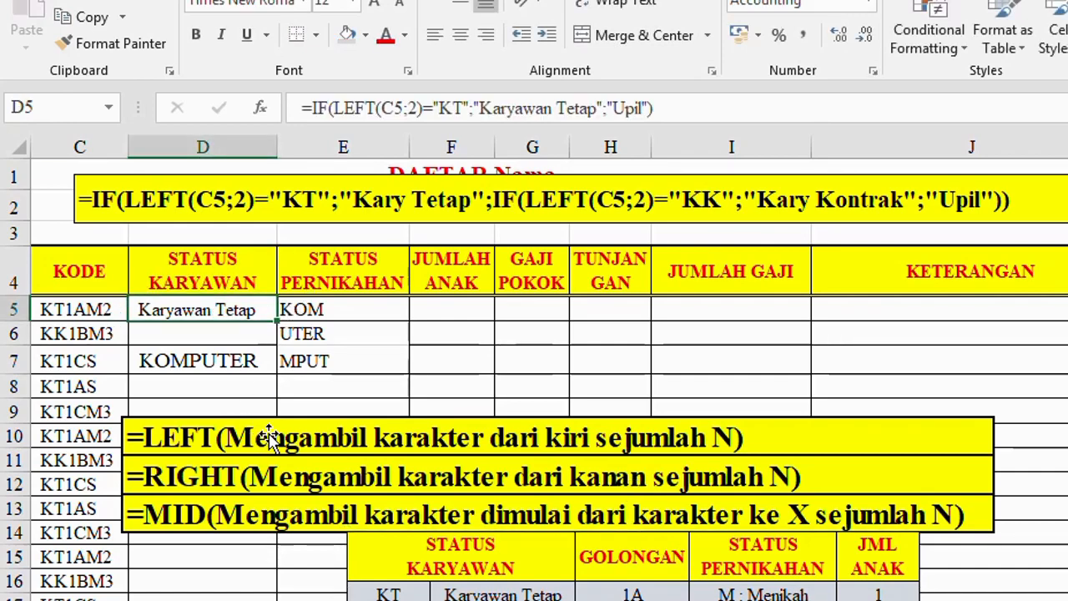
pyautogui.moveTo(272, 430); pyautogui.dragTo(648, 471)
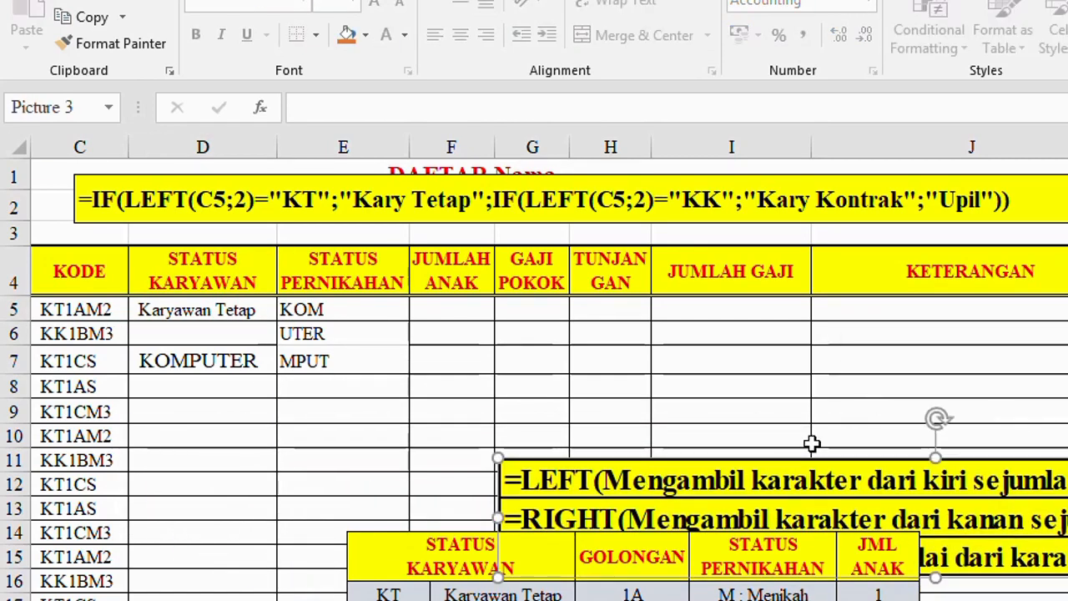
pyautogui.scroll(-1, 655, 534)
pyautogui.scroll(1, 618, 501)
# Step: Move the nested IF formula picture off the title onto rows 8 and 9, starting near column D
pyautogui.moveTo(342, 215); pyautogui.dragTo(396, 419)
pyautogui.click(201, 320)
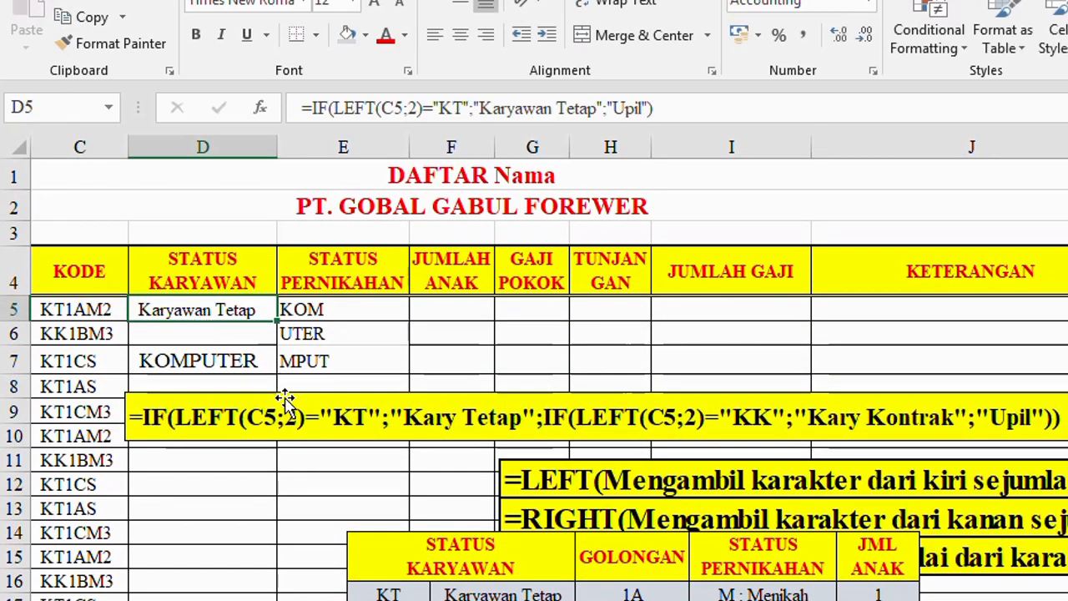
pyautogui.moveTo(286, 406); pyautogui.dragTo(275, 386)
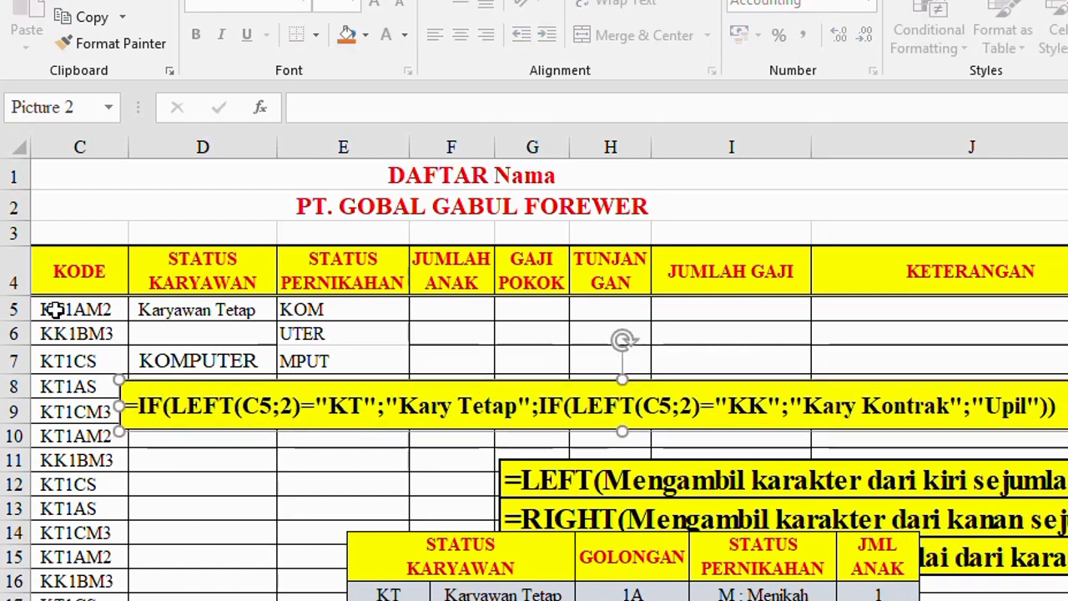
pyautogui.click(172, 312)
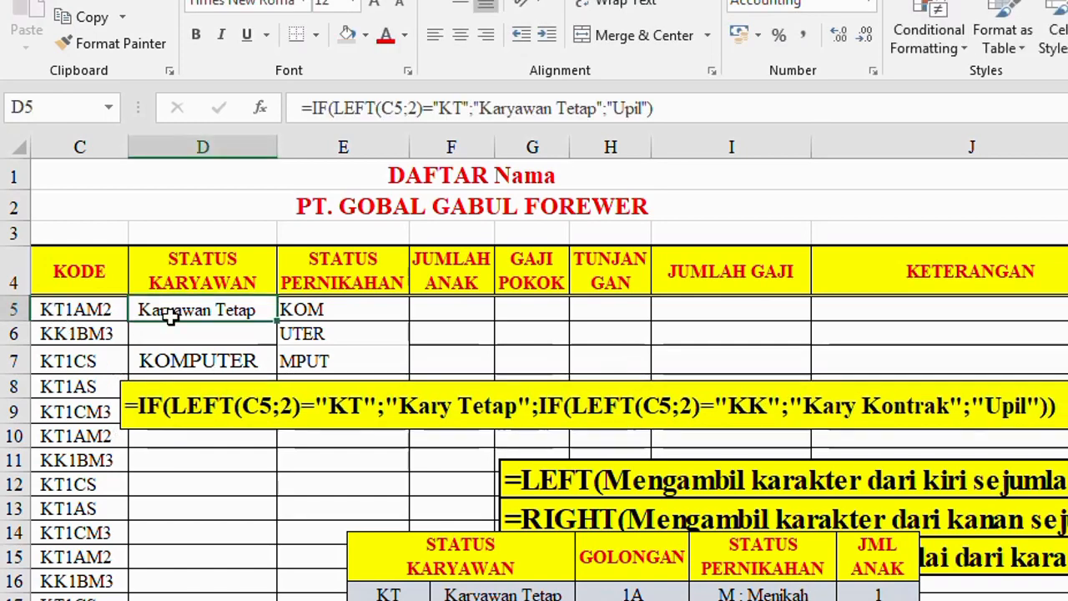
pyautogui.write('=IF')
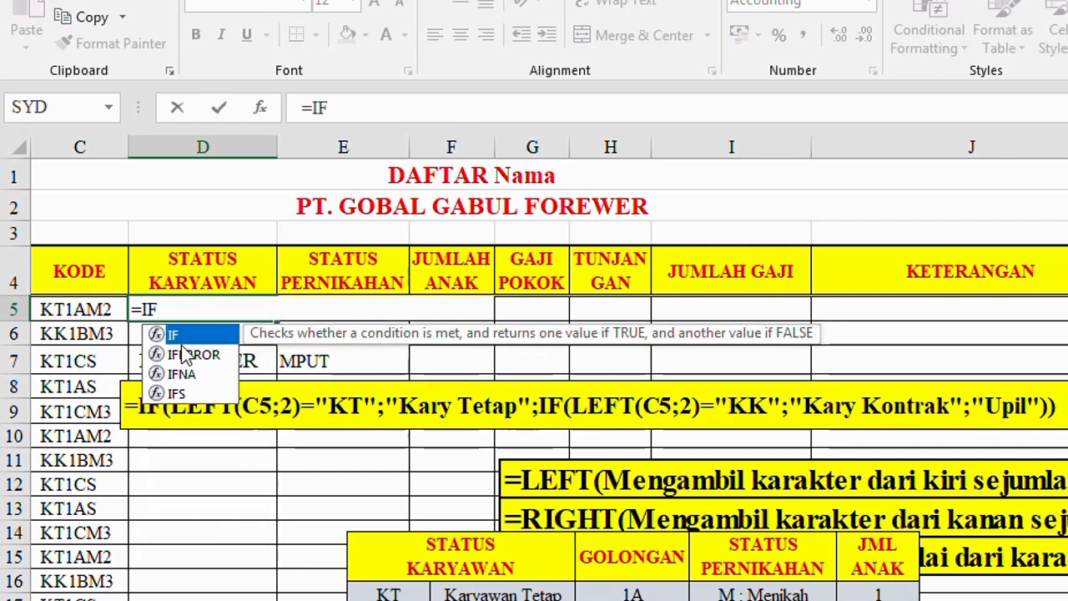
pyautogui.write('(')
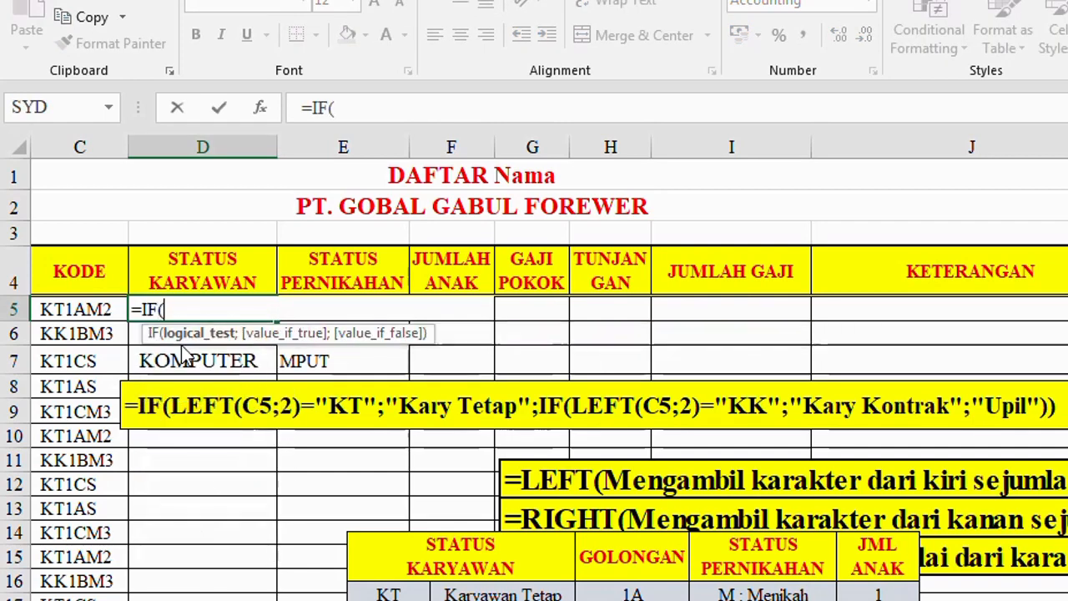
pyautogui.click(78, 309)
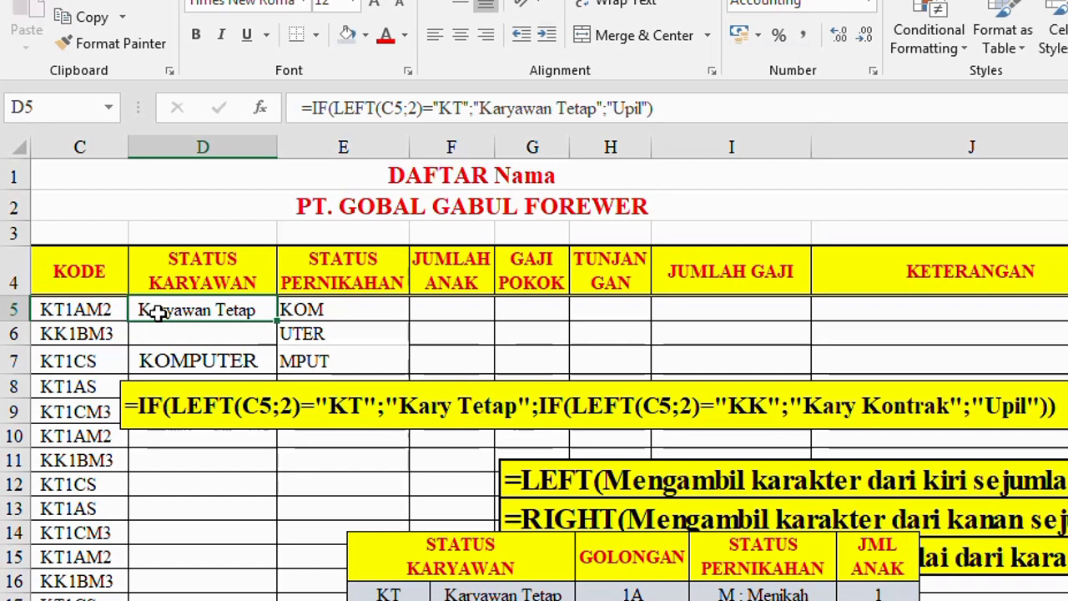
# Step: Begin a new formula in D5 with =IF(LEFT(C5;2) to test the first two characters of the code
pyautogui.write('=')
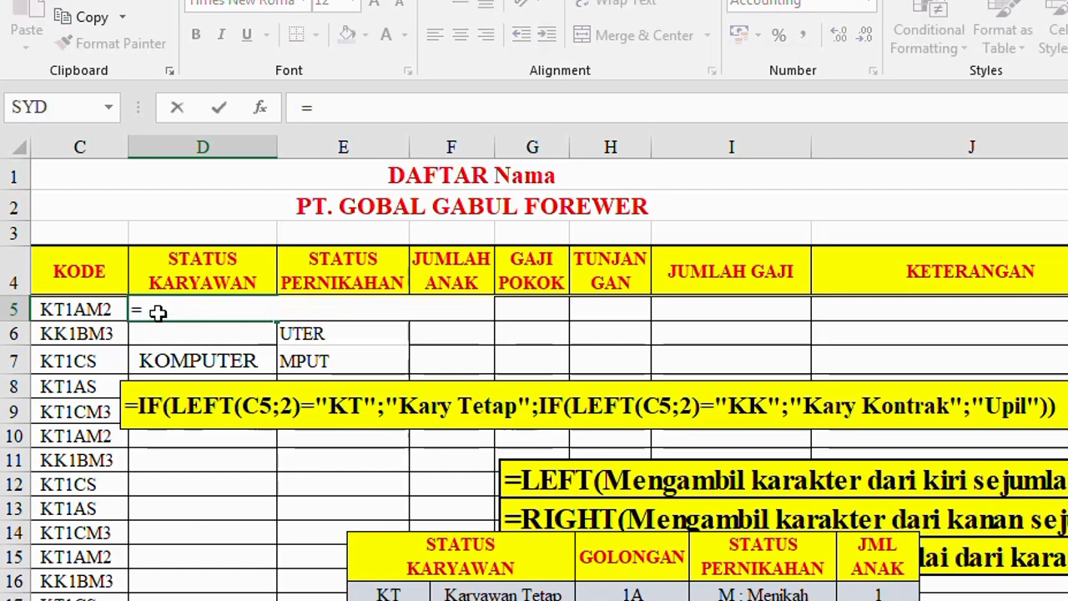
pyautogui.write('IF(')
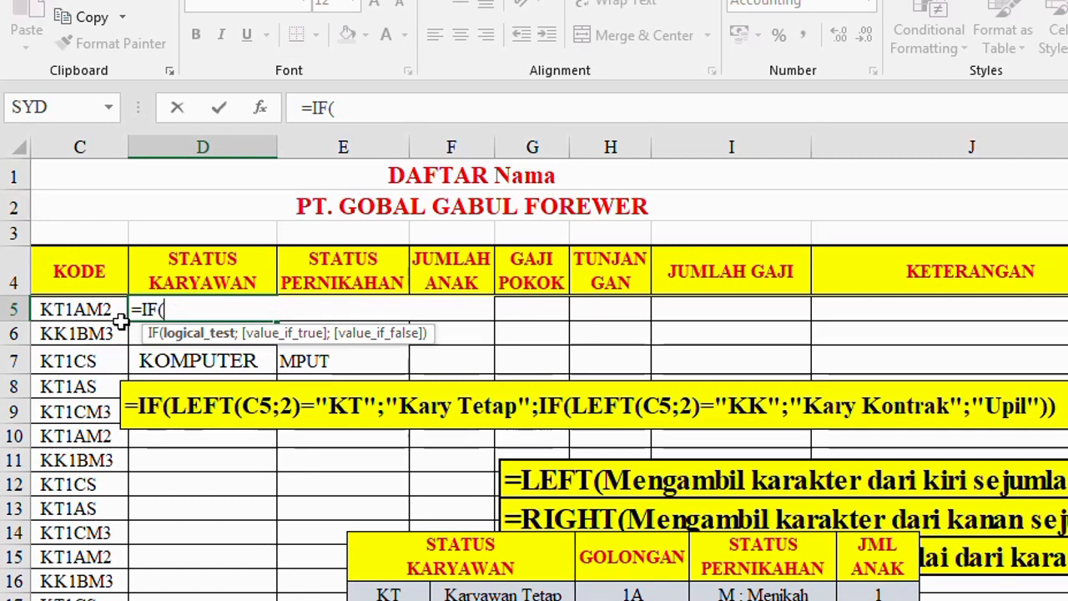
pyautogui.write('LEFT(')
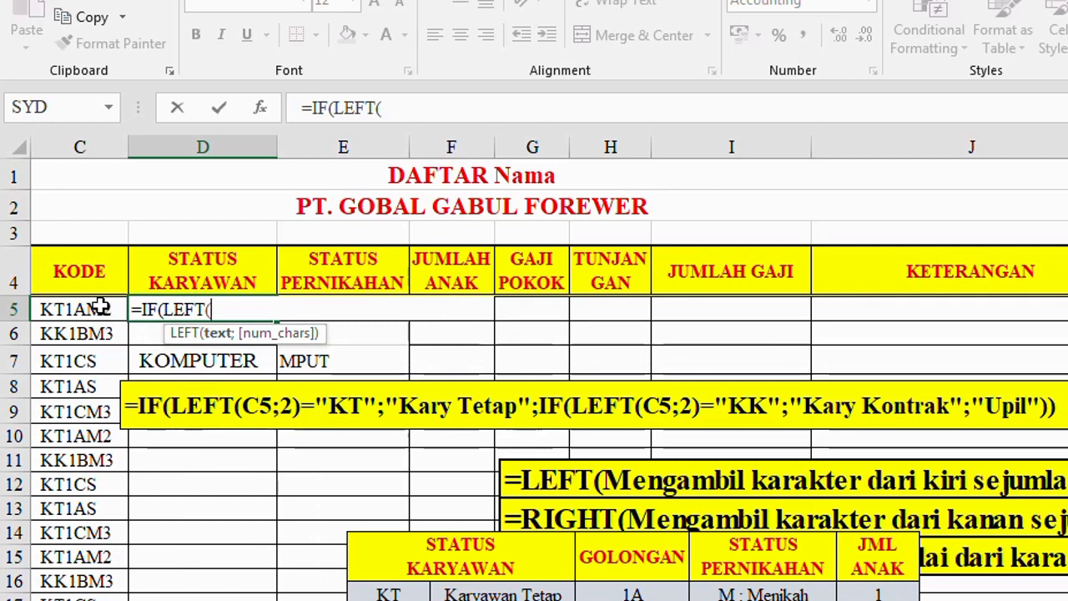
pyautogui.click(63, 307)
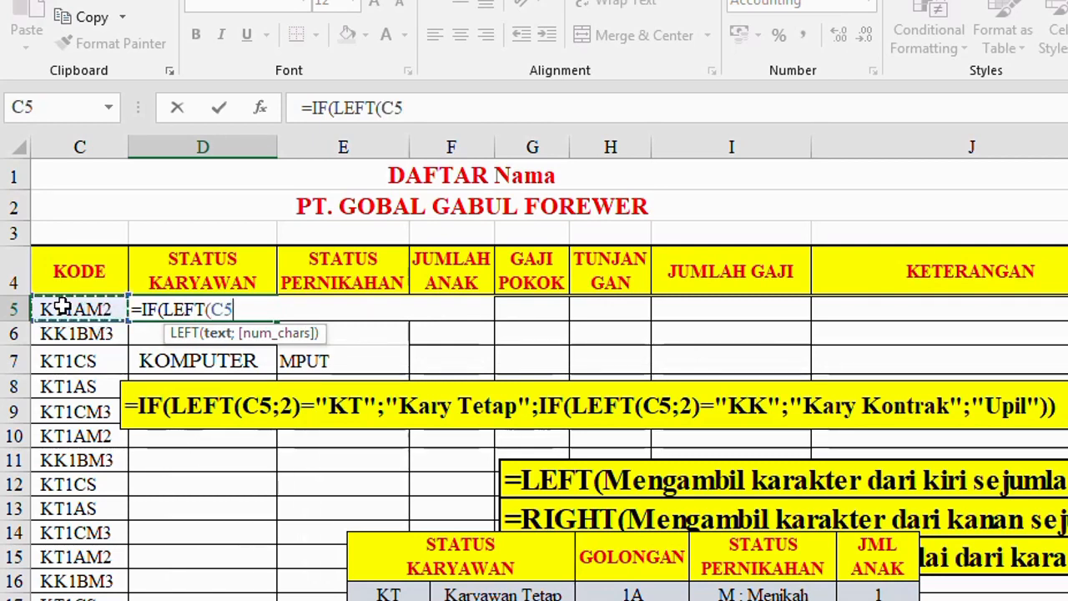
pyautogui.write(';')
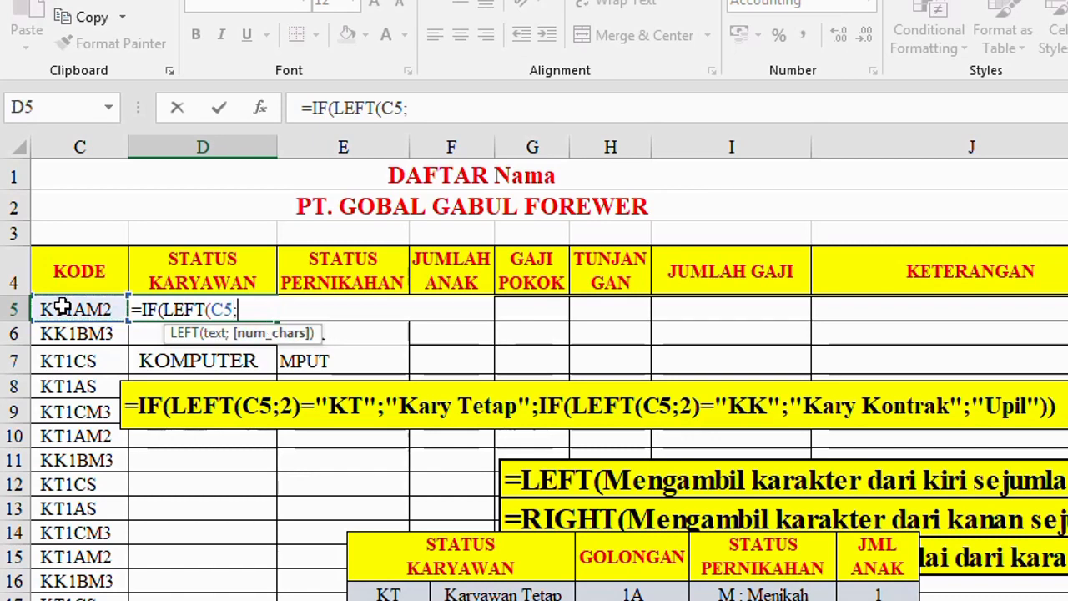
pyautogui.write('2')
pyautogui.write(')')
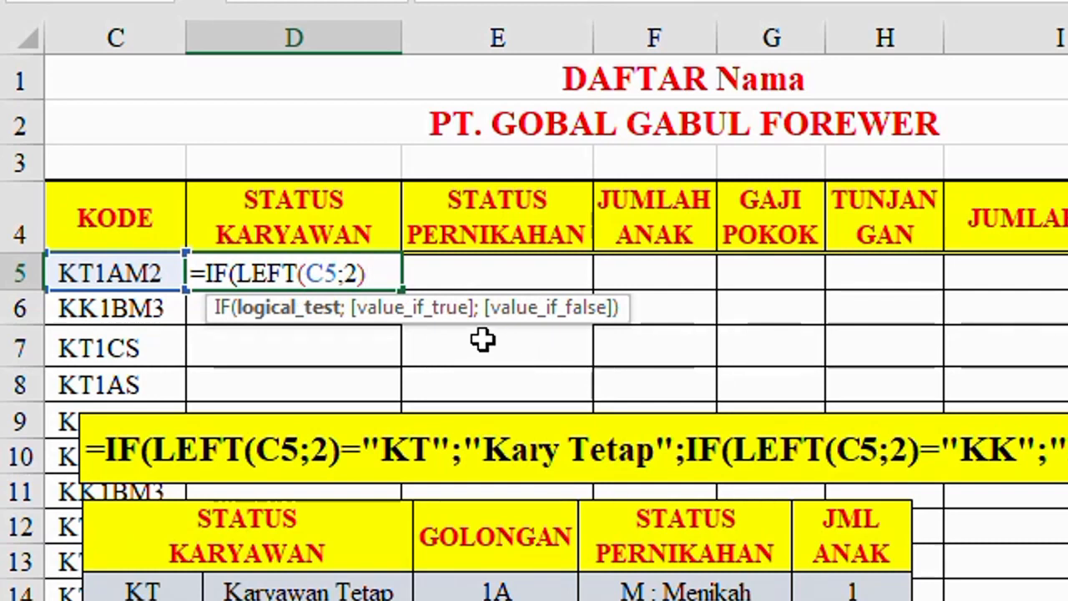
pyautogui.write('=')
# Step: Continue the D5 formula by comparing the extracted characters with "KT" and returning "Kary Tetap" when they match
pyautogui.write('"KT";"')
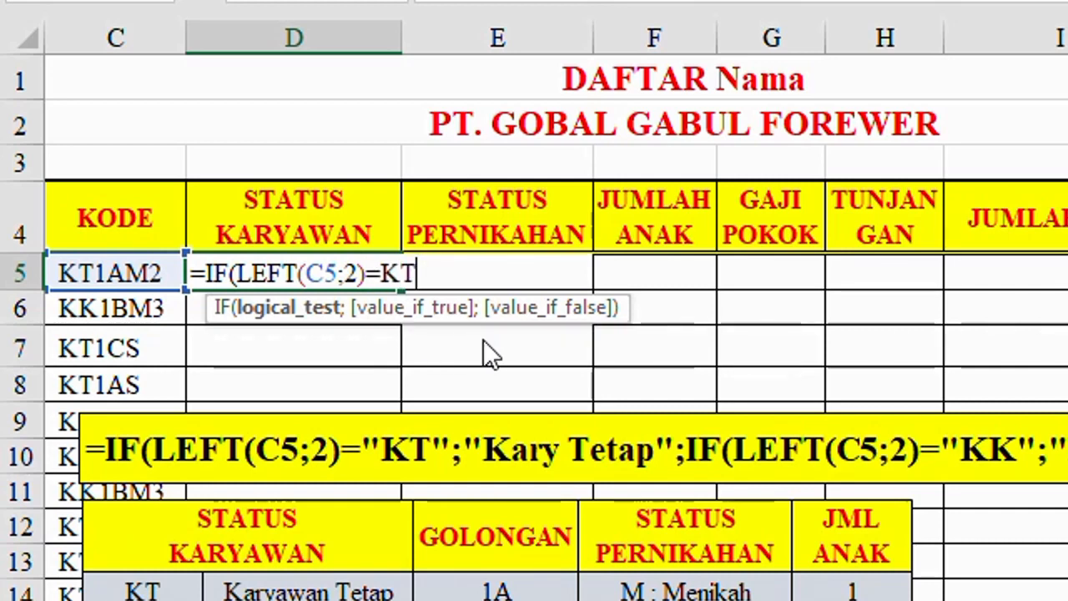
pyautogui.write('K')
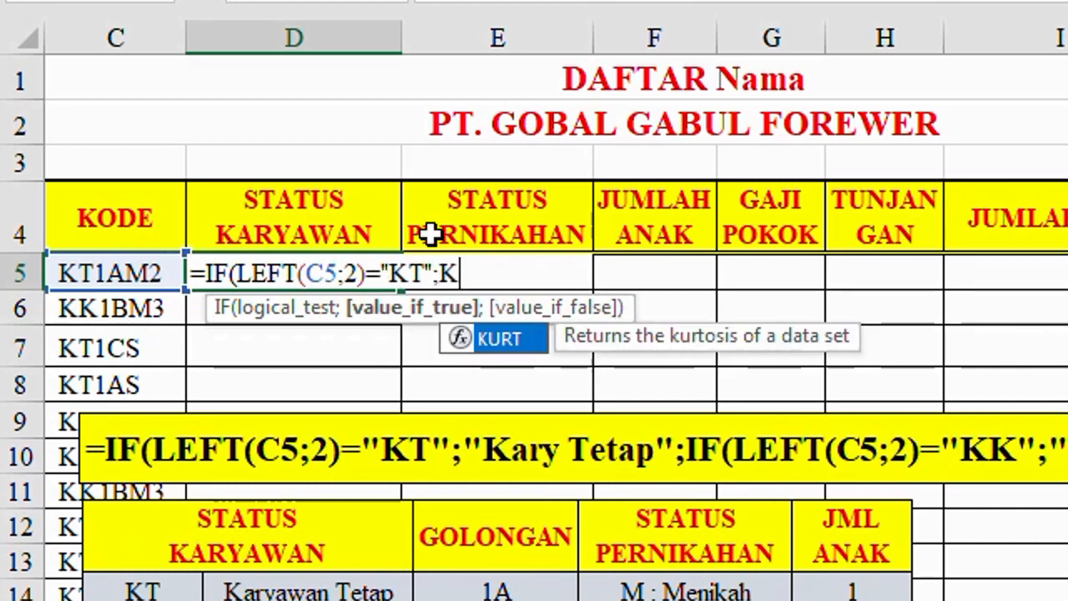
pyautogui.write('ary ')
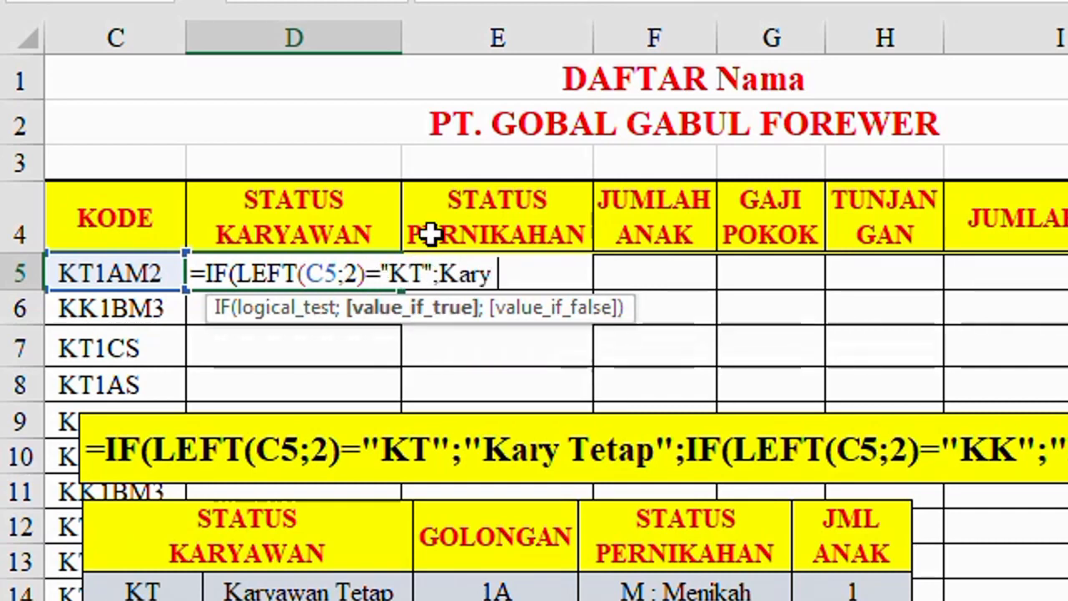
pyautogui.write('Tetap"')
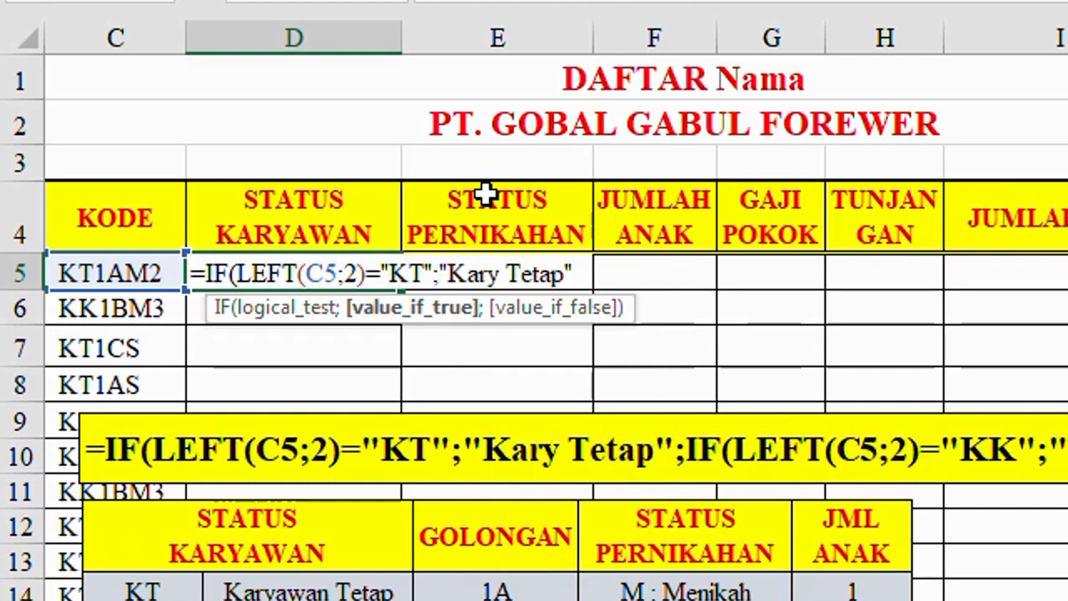
pyautogui.write(';')
pyautogui.write('i')
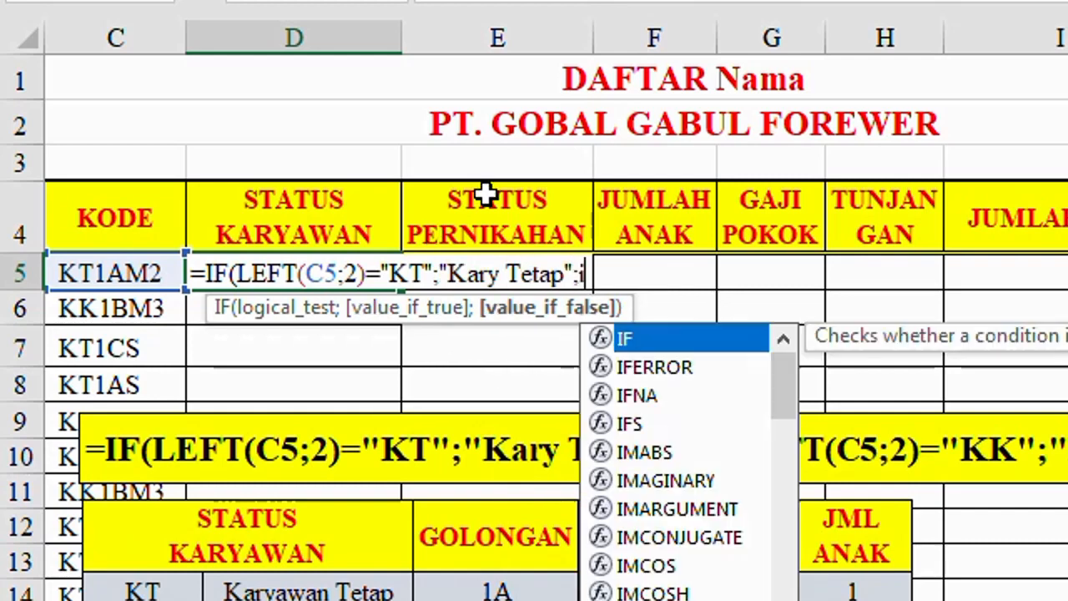
pyautogui.write('f(l')
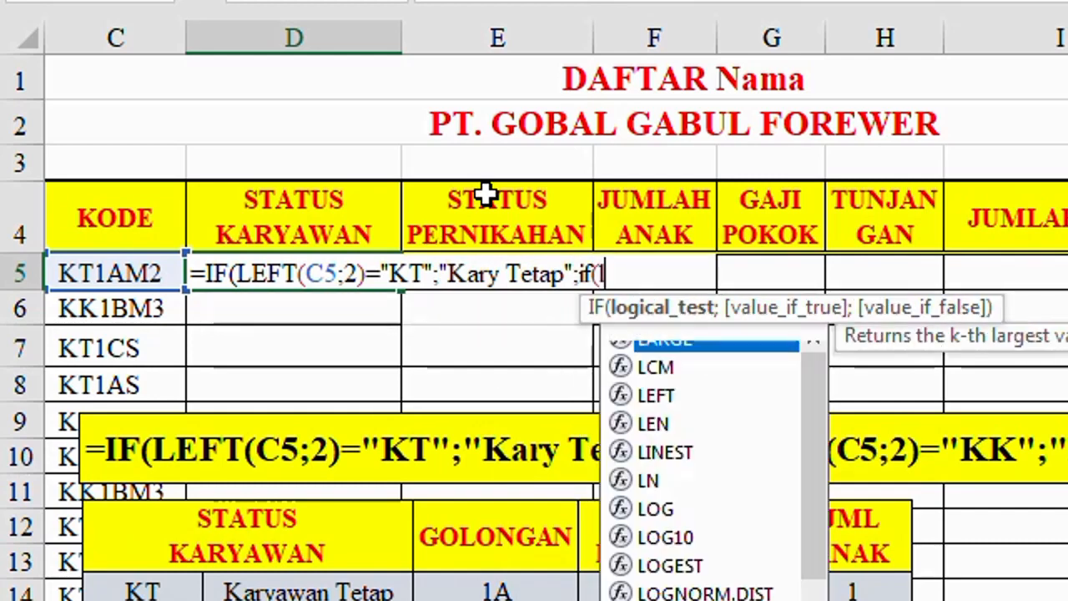
pyautogui.write('eft(')
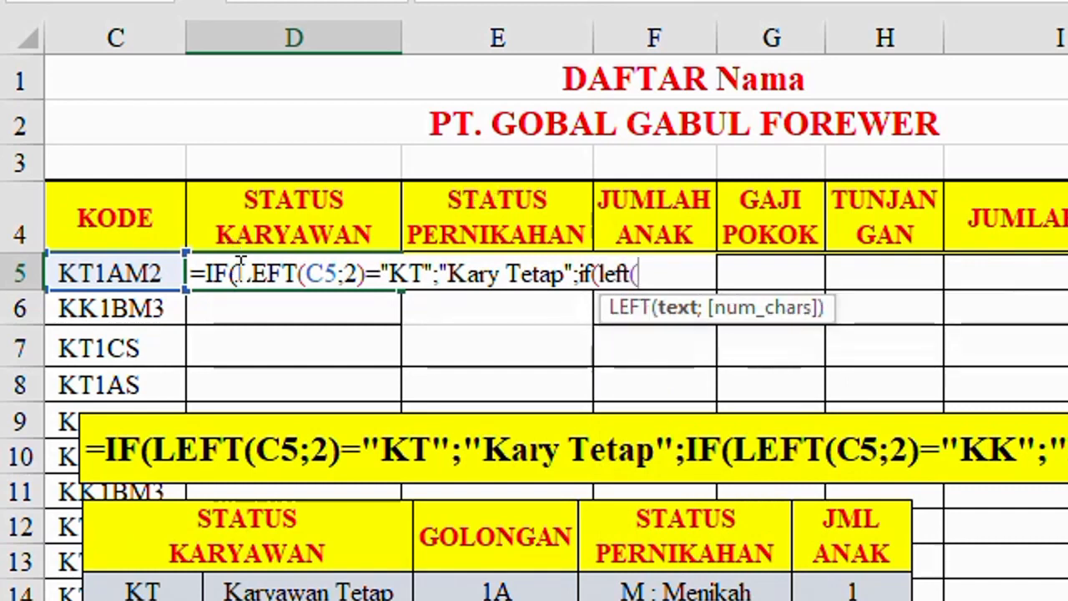
# Step: Extend the D5 formula with a nested IF(LEFT(C5;2)="KK"; as the value when the first test is false
pyautogui.click(134, 274)
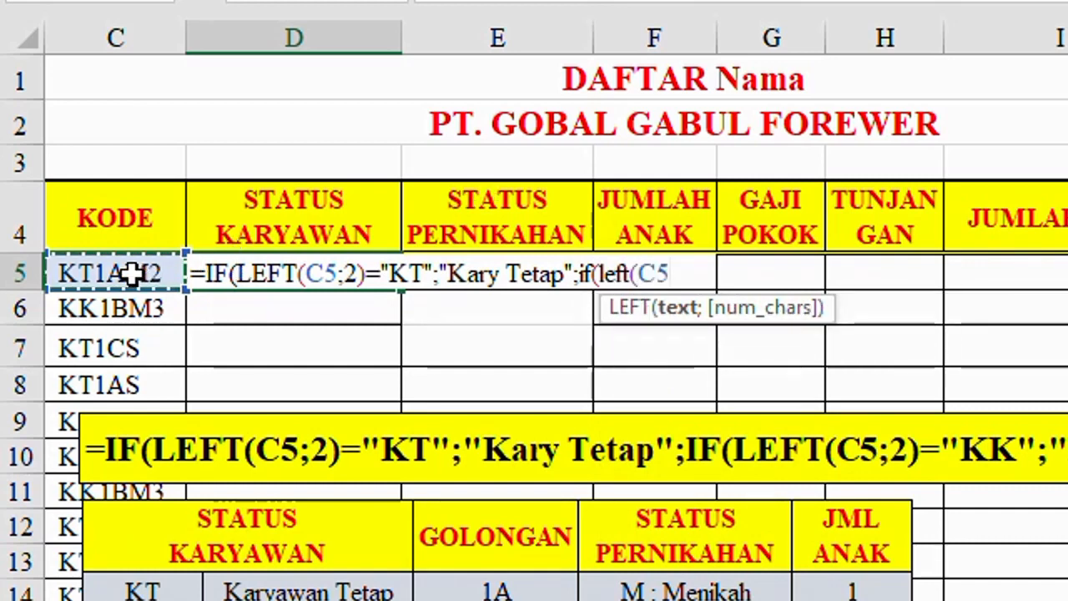
pyautogui.write(';')
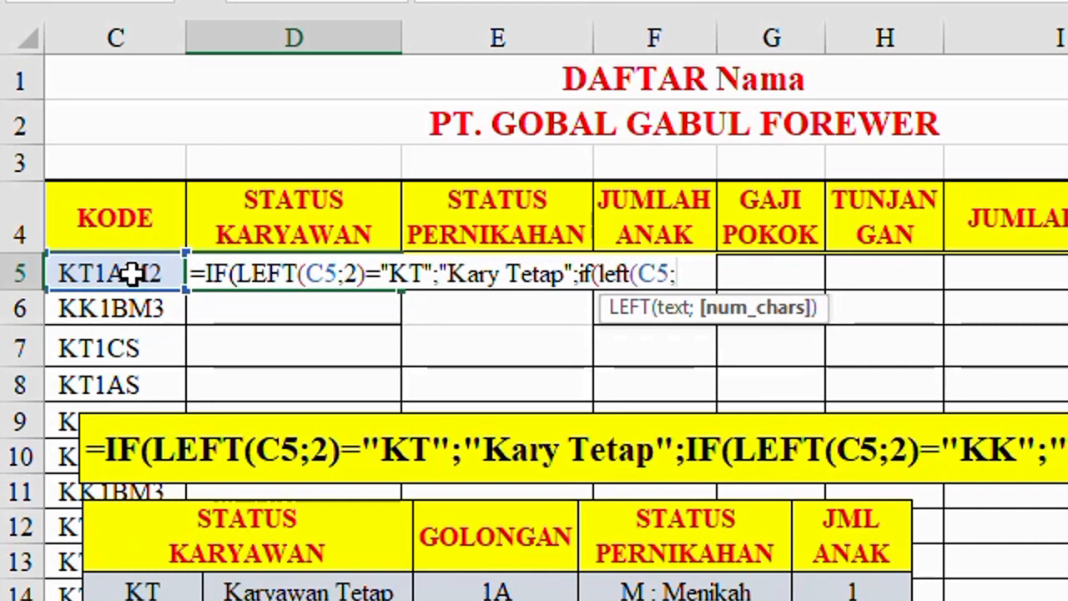
pyautogui.write('2)=')
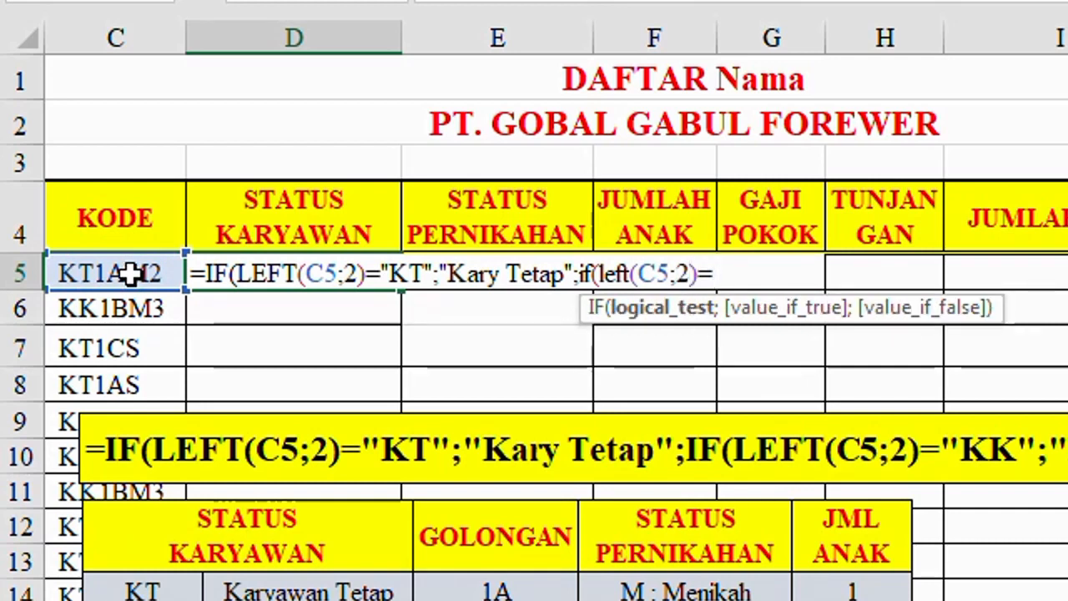
pyautogui.write('"KK";')
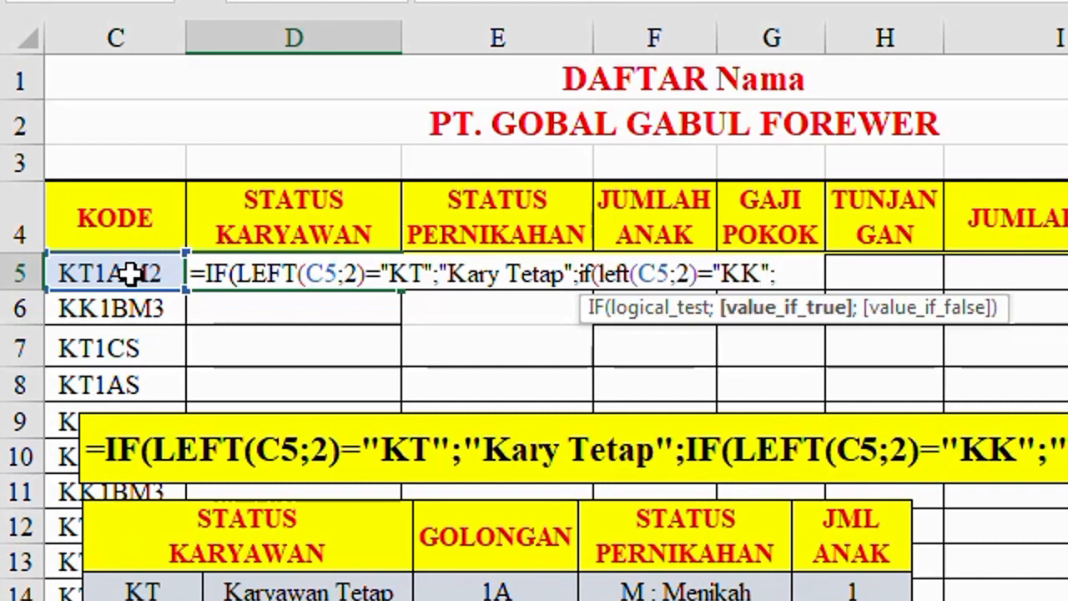
pyautogui.write('Kary')
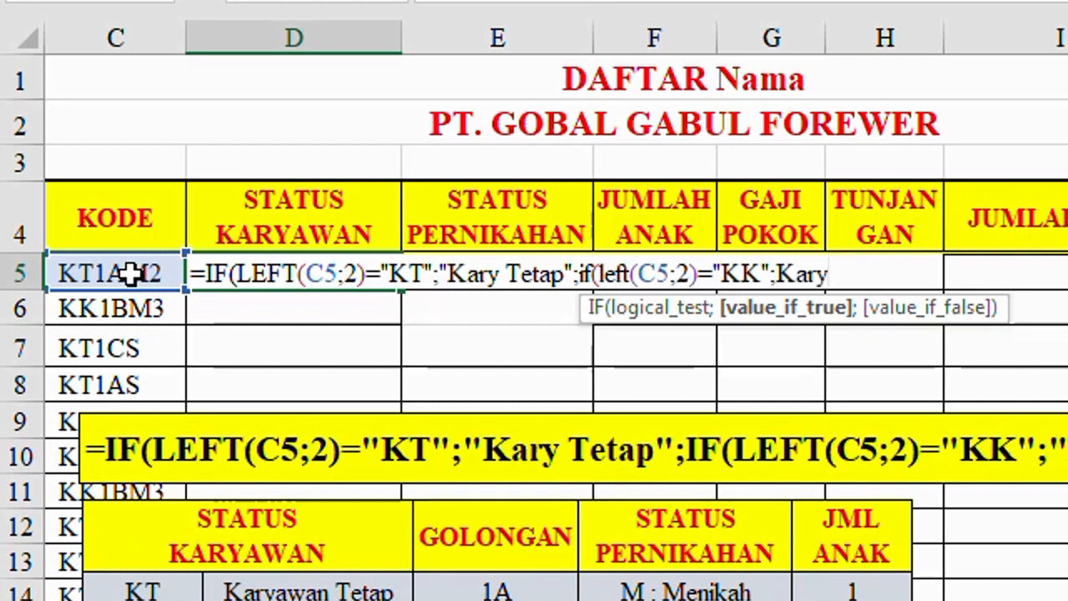
pyautogui.write(' Kontrak"')
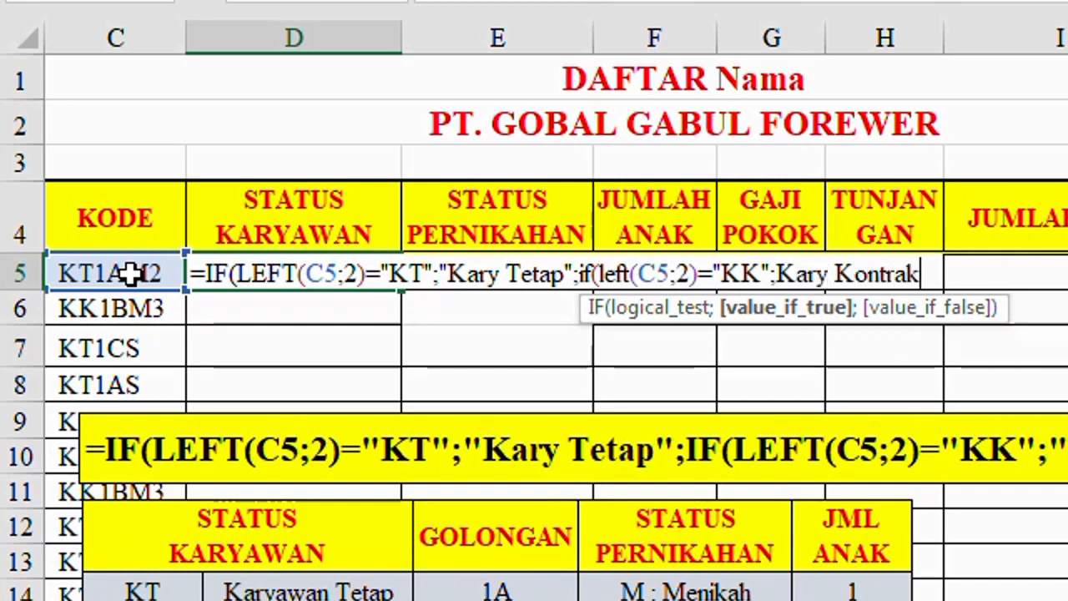
# Step: Add "Kary Kontrak", enclosed in quotation marks, as the nested IF's value when the code matches "KK"
pyautogui.click(776, 262)
pyautogui.press('Right')
pyautogui.write('"')
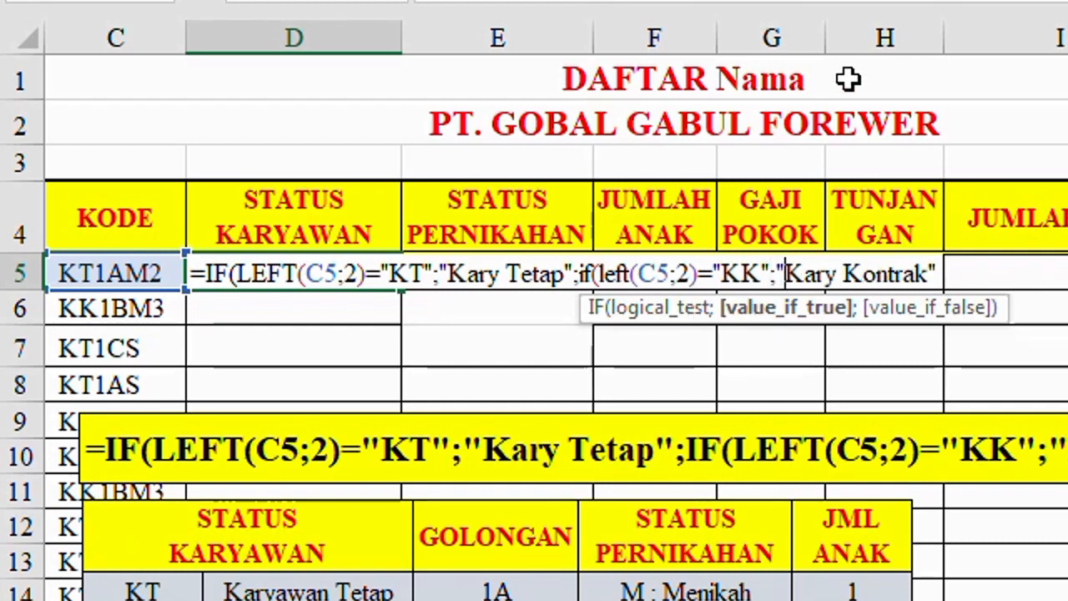
pyautogui.press('End')
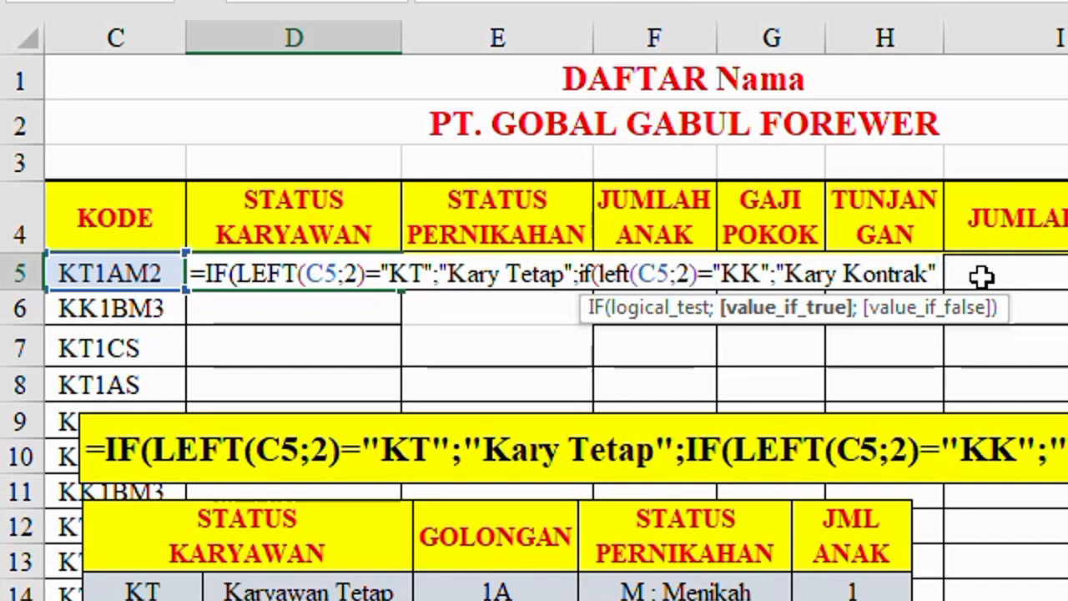
# Step: Finish the D5 formula with "Salah Kode" as the value for any other code, close both IFs and enter it
pyautogui.write(';')
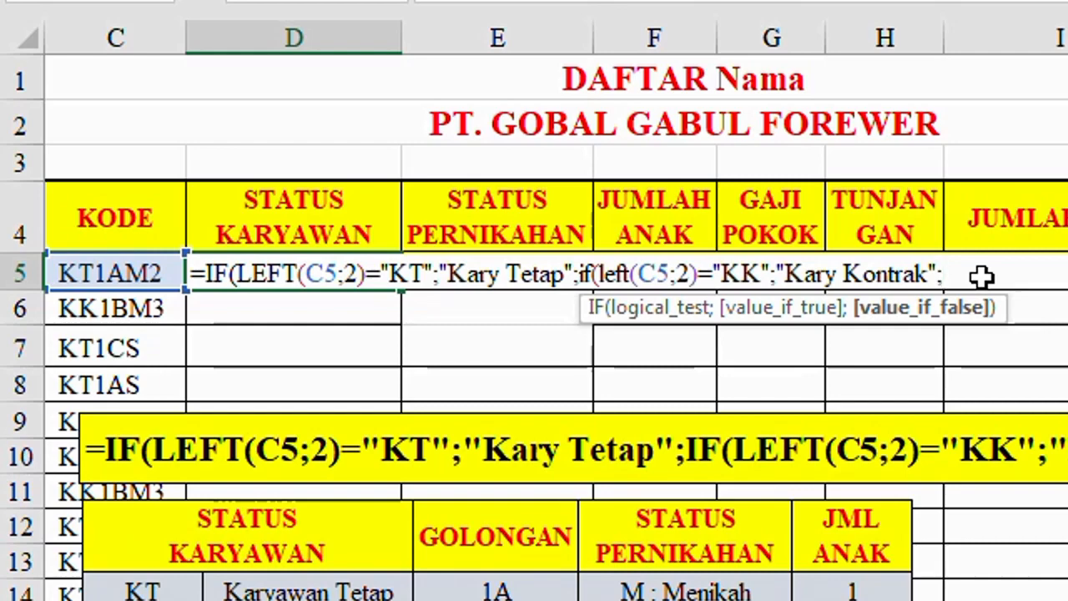
pyautogui.write('"Salah Ko')
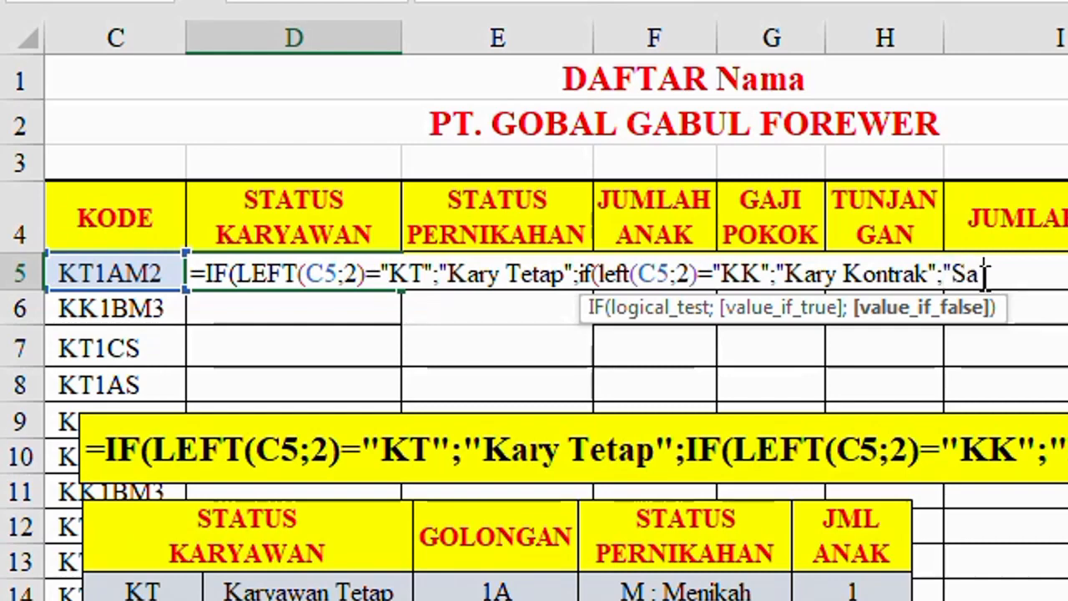
pyautogui.write('de')
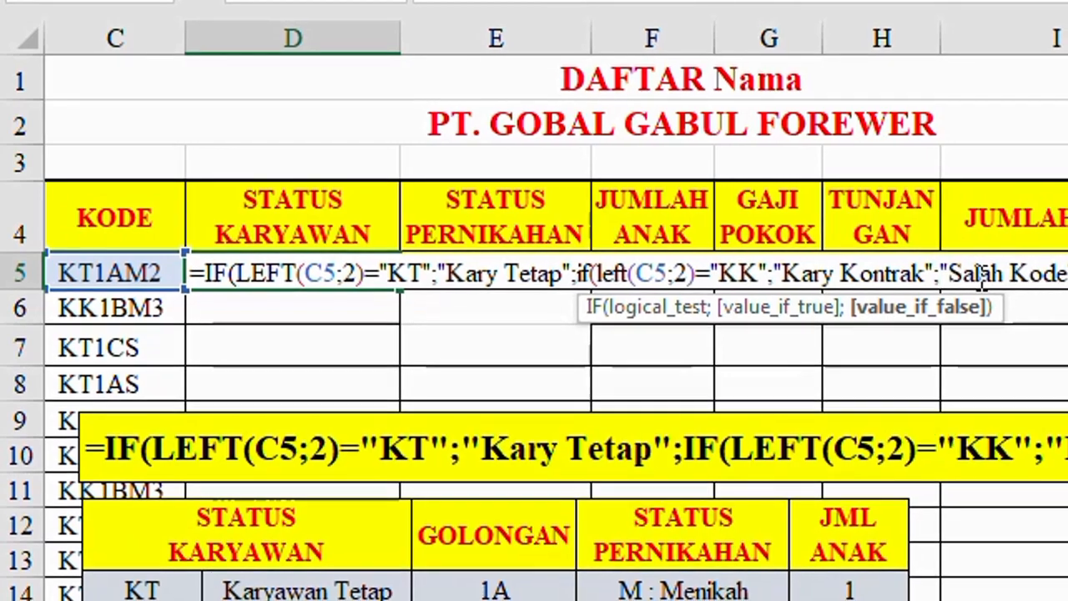
pyautogui.write('")')
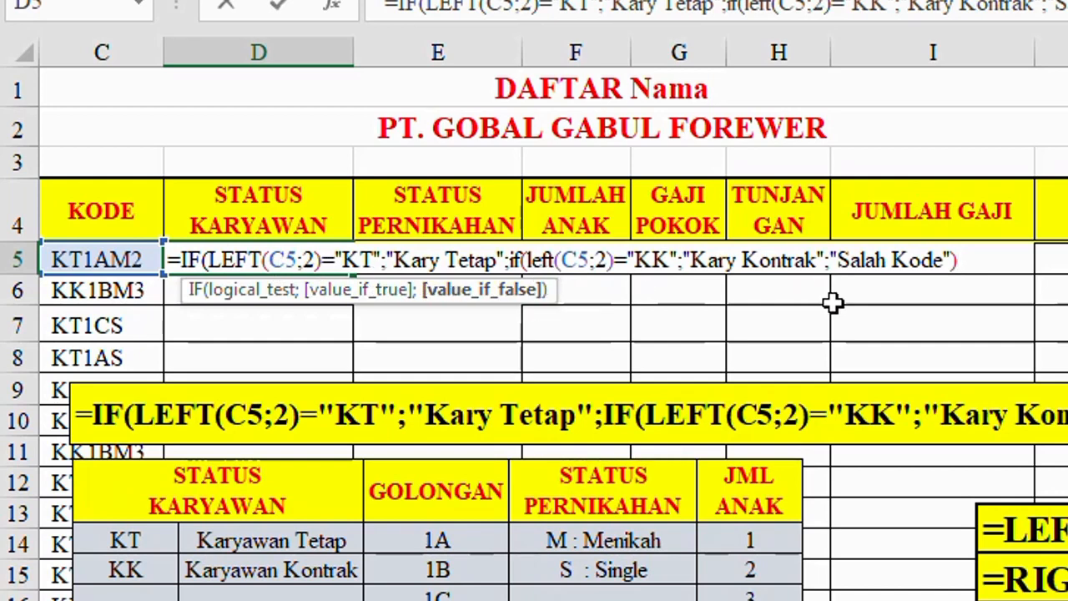
pyautogui.write(')')
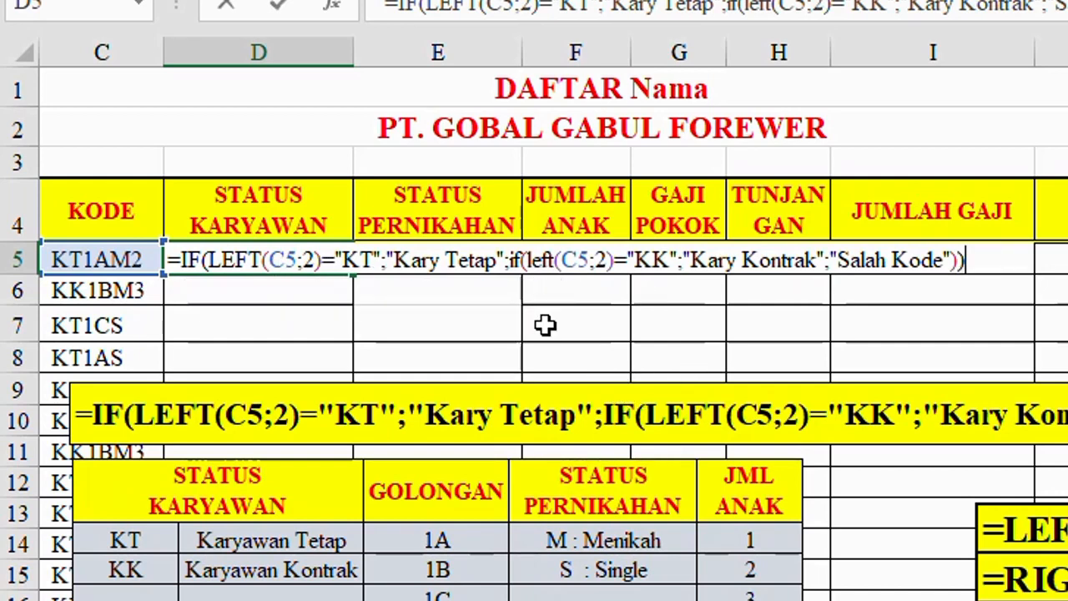
pyautogui.press('Return')
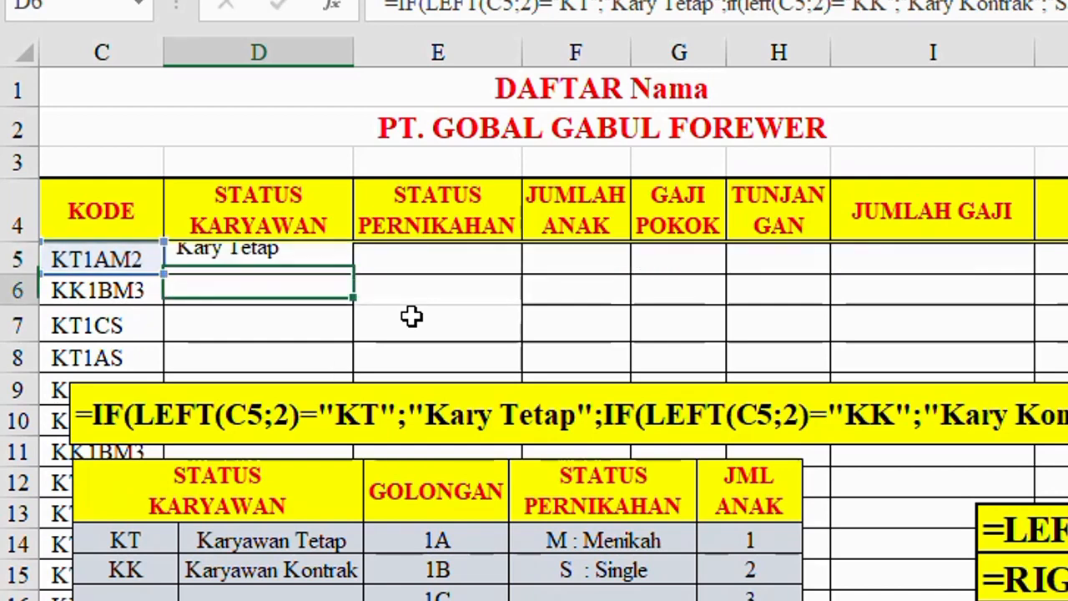
# Step: Move the nested IF formula picture to start near H5 and the code reference table picture to start near I7, clearing the STATUS KARYAWAN column
pyautogui.click(313, 261)
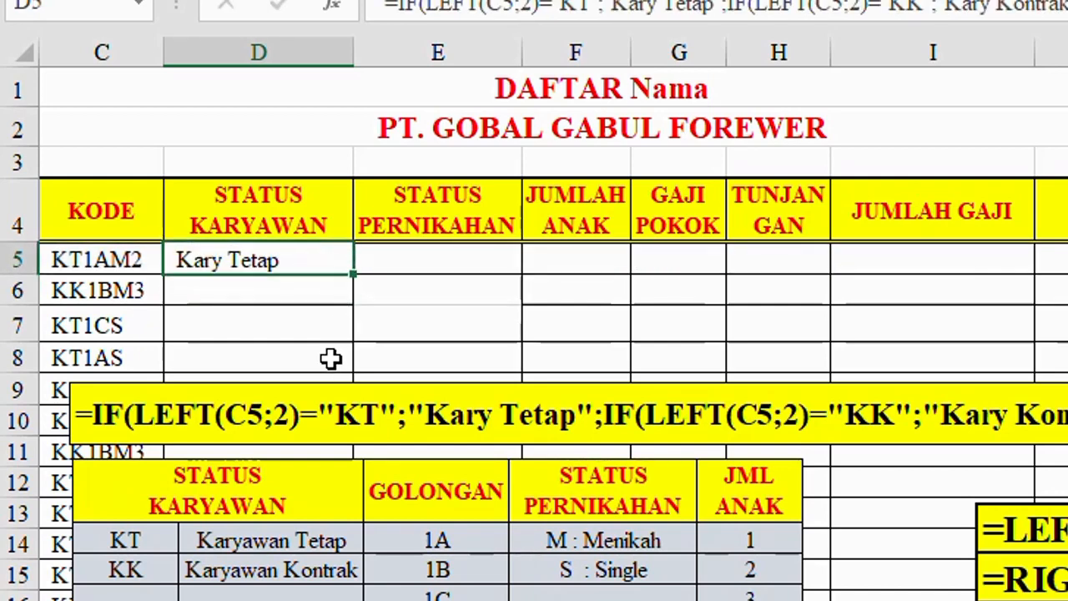
pyautogui.moveTo(332, 384); pyautogui.dragTo(1067, 232)
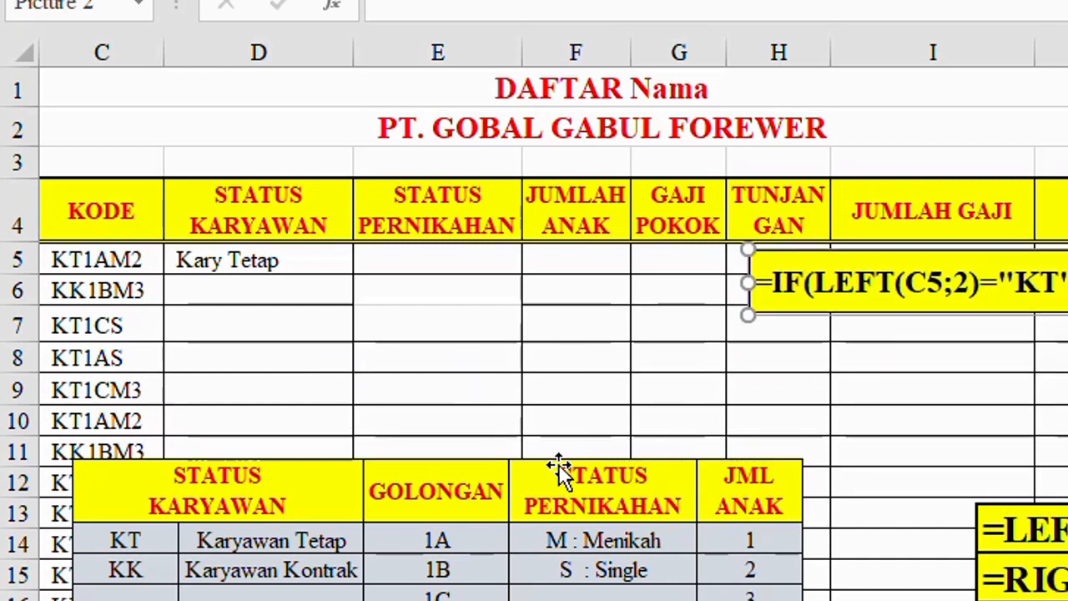
pyautogui.moveTo(560, 472); pyautogui.dragTo(1044, 334)
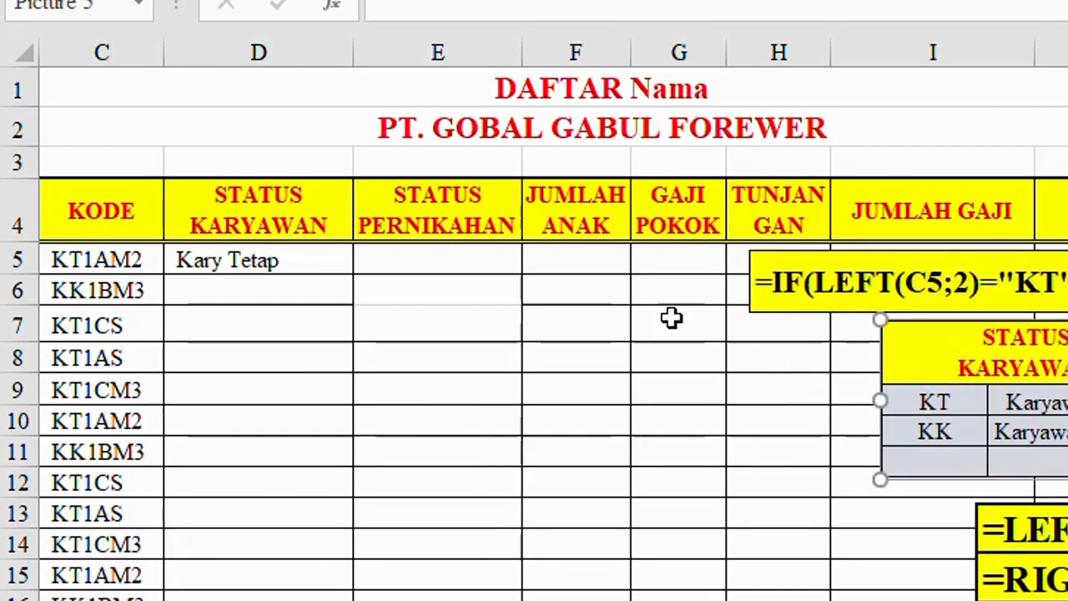
# Step: Fill the D5 formula down the STATUS KARYAWAN column and check cells D6, D11, D9 and D5
pyautogui.click(308, 255)
pyautogui.moveTo(355, 276); pyautogui.dragTo(343, 589)
pyautogui.click(215, 291)
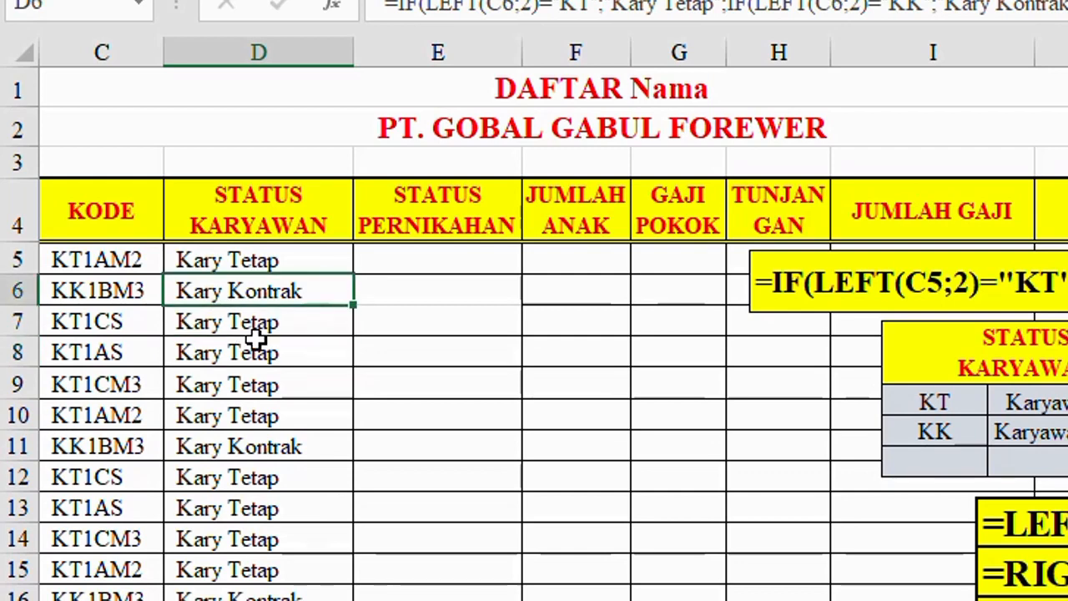
pyautogui.click(218, 448)
pyautogui.click(245, 384)
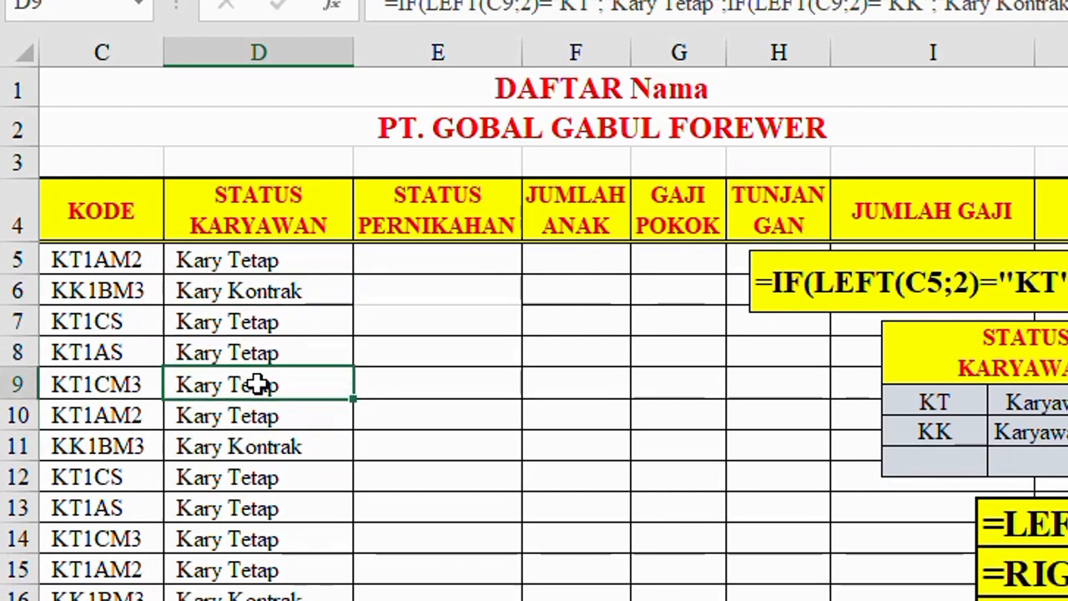
pyautogui.click(253, 260)
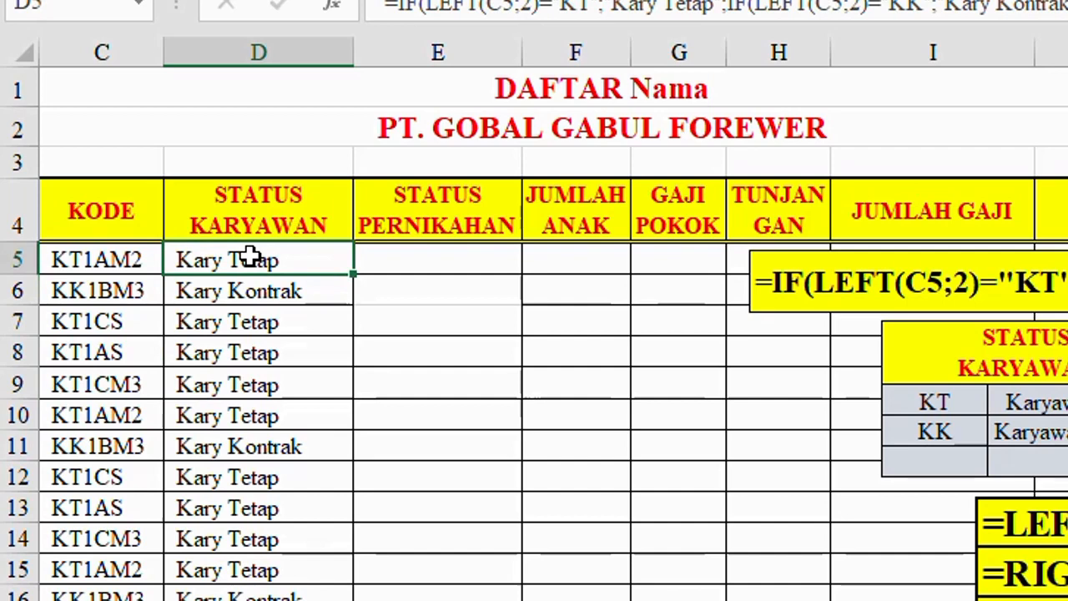